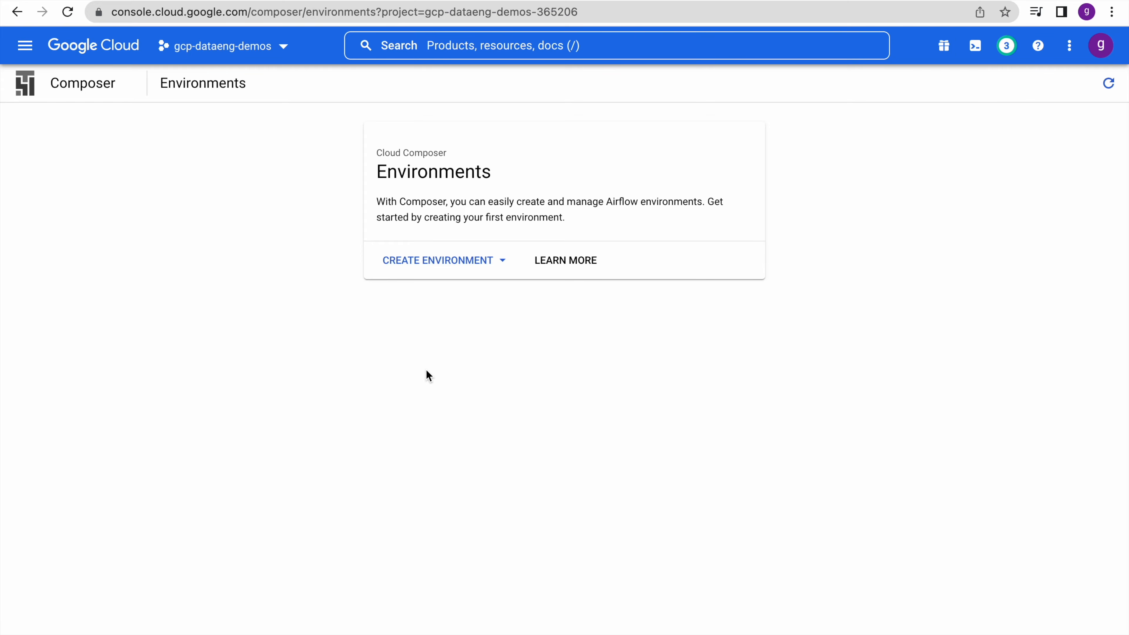
Start creating a Composer 2 environment and name it composer-demo.
click(461, 267)
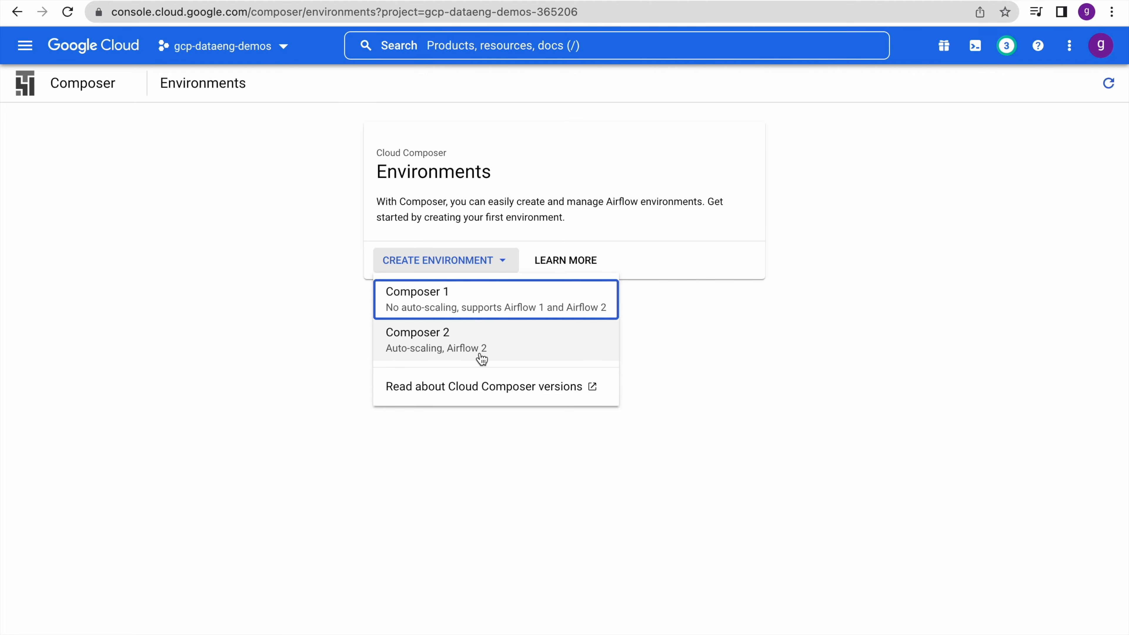
click(435, 350)
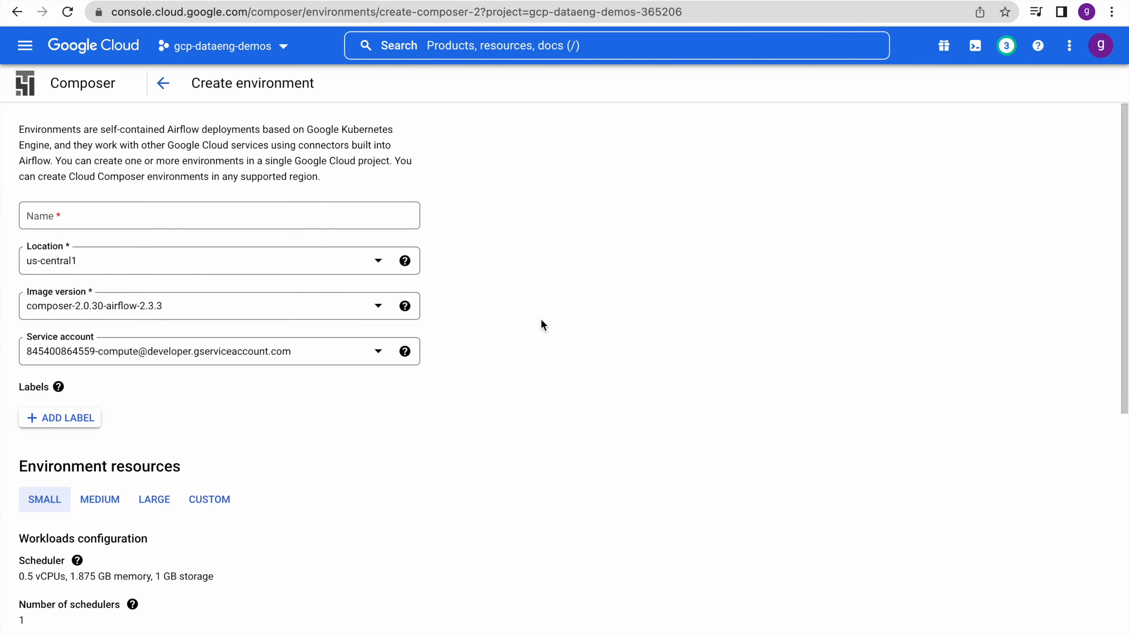
click(52, 216)
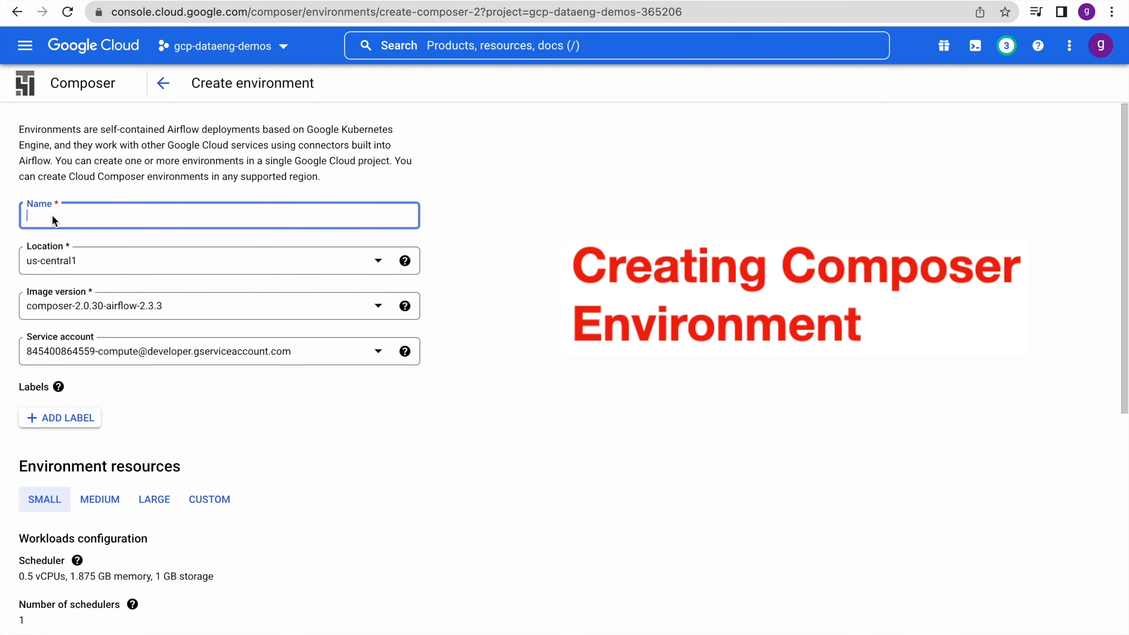
text(composer-demo)
click(522, 333)
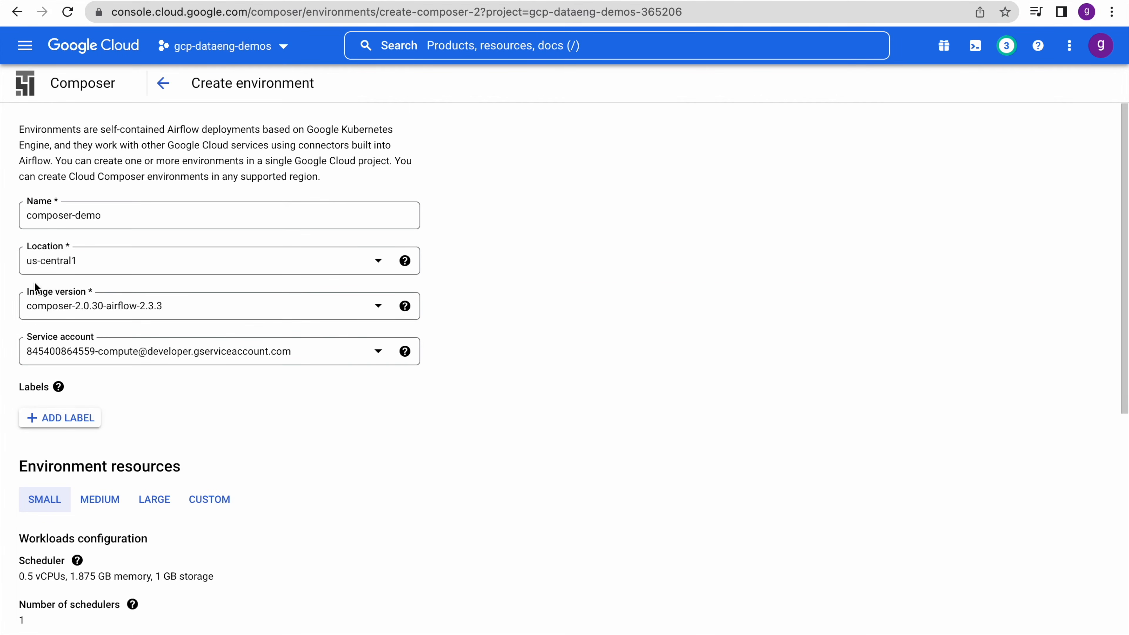
Check the available image versions, keep composer-2.0.30-airflow-2.3.3, and choose the Small environment resources preset.
click(211, 313)
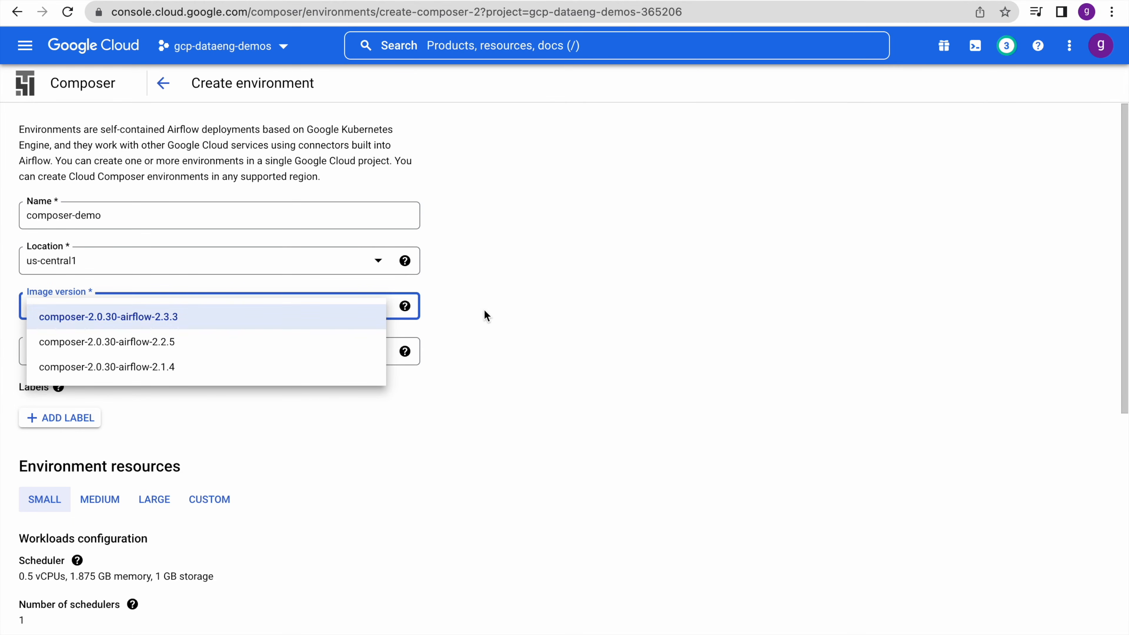
click(484, 310)
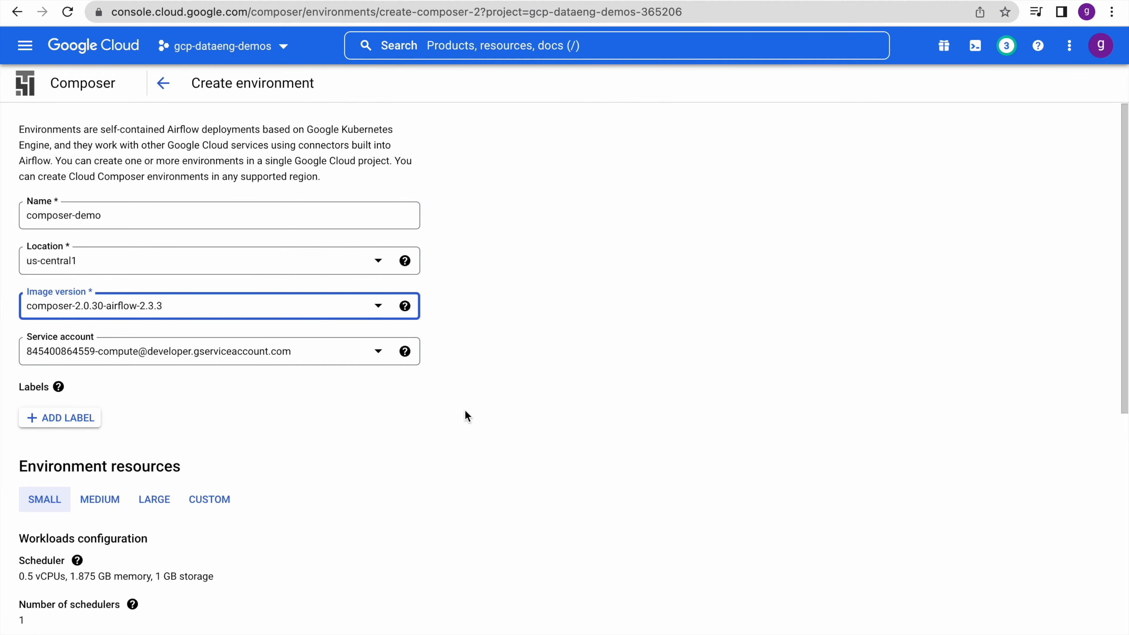
scroll(294, 426, down, 2)
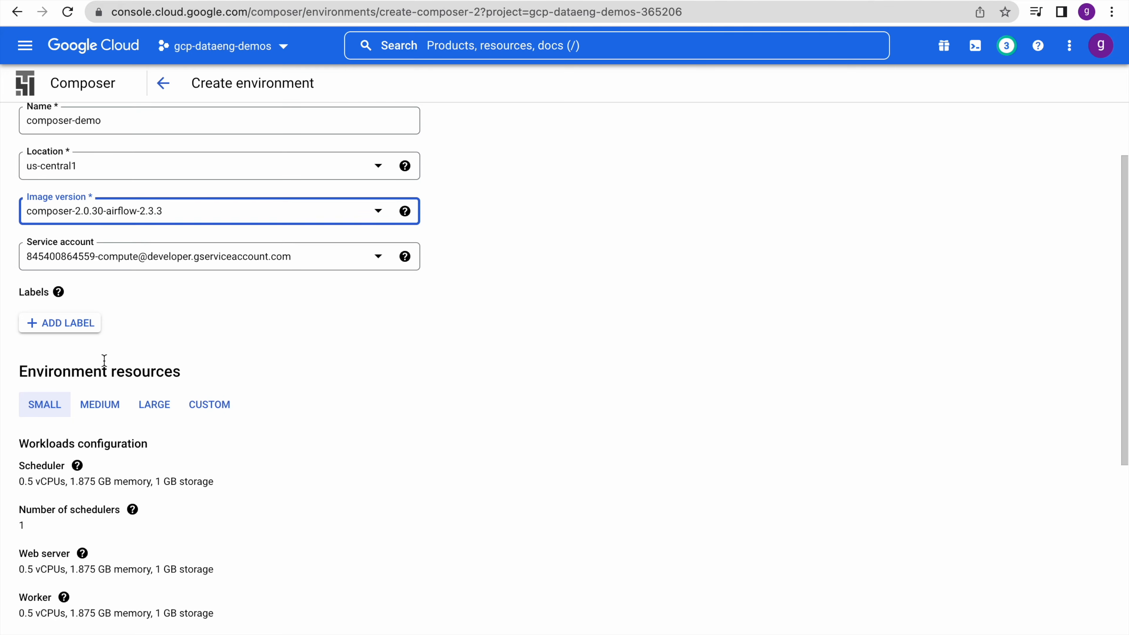
scroll(151, 336, down, 1)
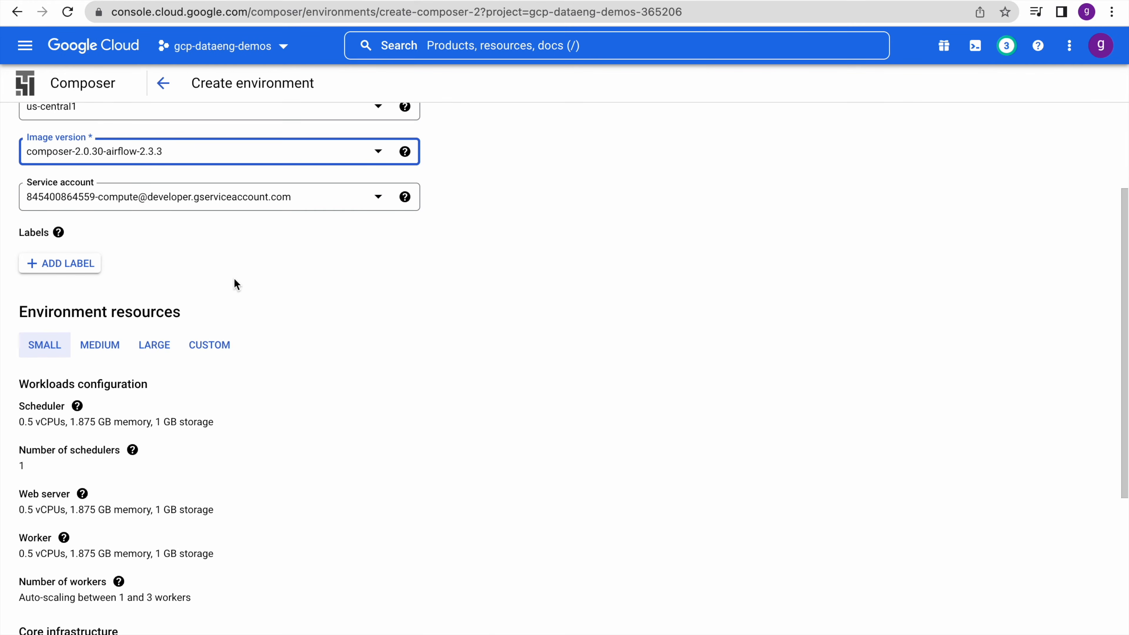
scroll(194, 272, down, 1)
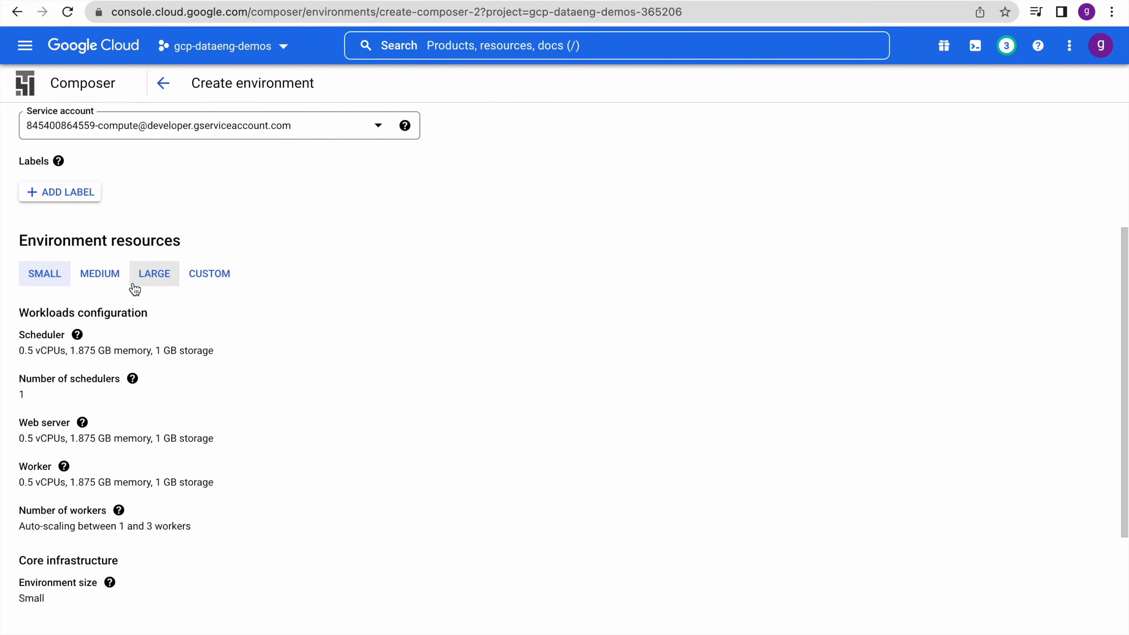
click(49, 281)
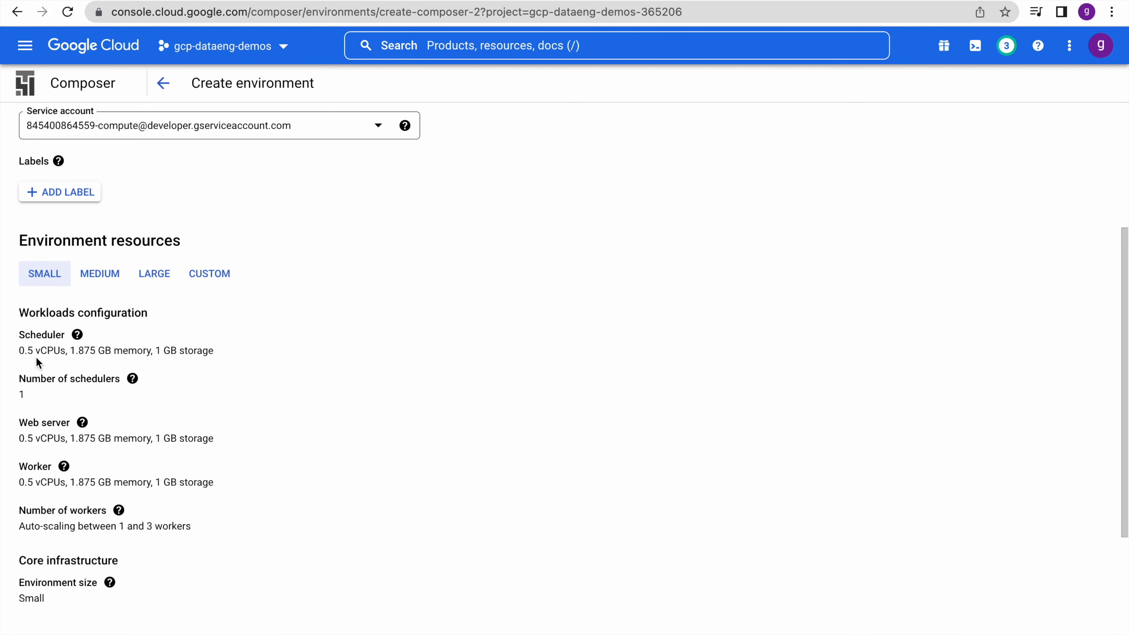
Review the Small preset's workloads configuration, including the explanation of the web server setting.
scroll(198, 373, down, 2)
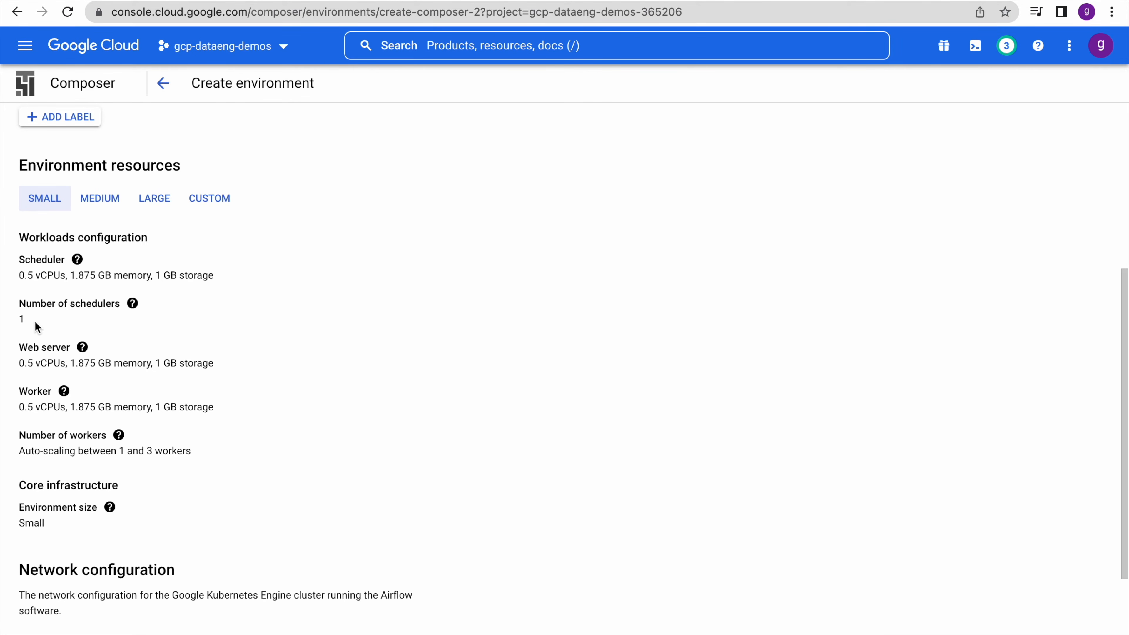
mouse_move(83, 350)
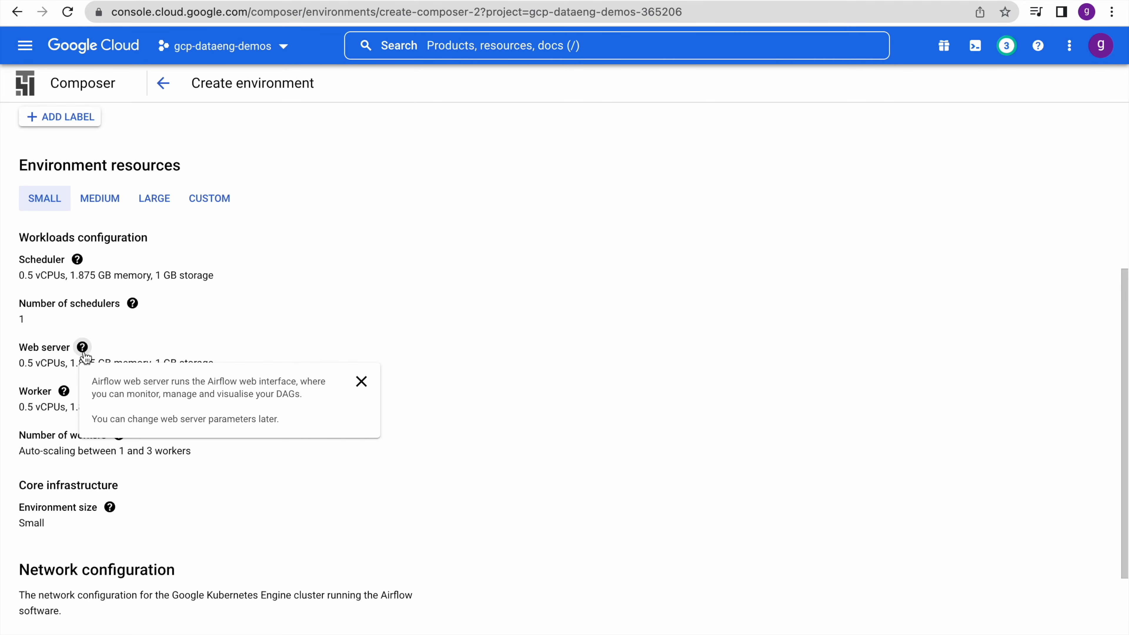
scroll(331, 491, down, 1)
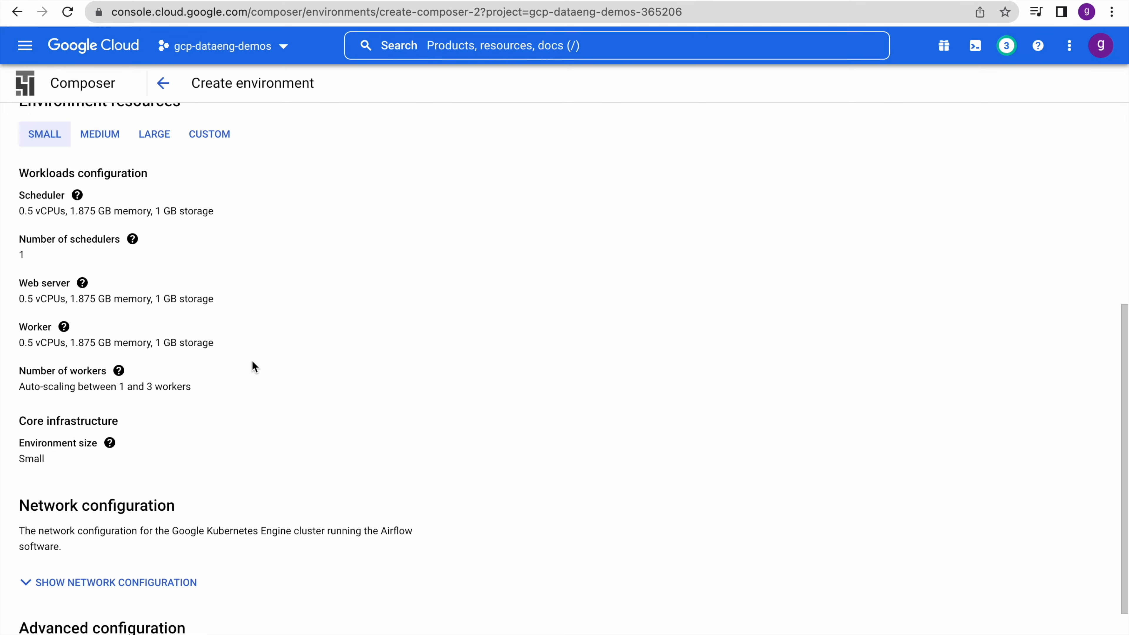
click(114, 378)
scroll(45, 477, up, 1)
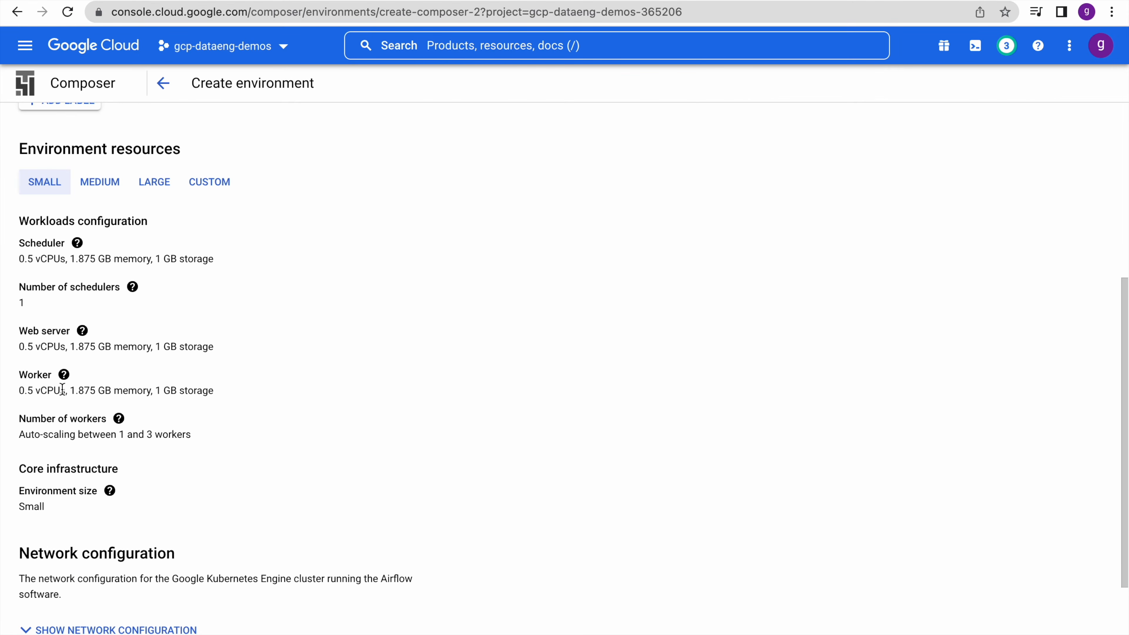
Compare the Medium, Large and Custom environment resources presets, and return to Small.
click(93, 189)
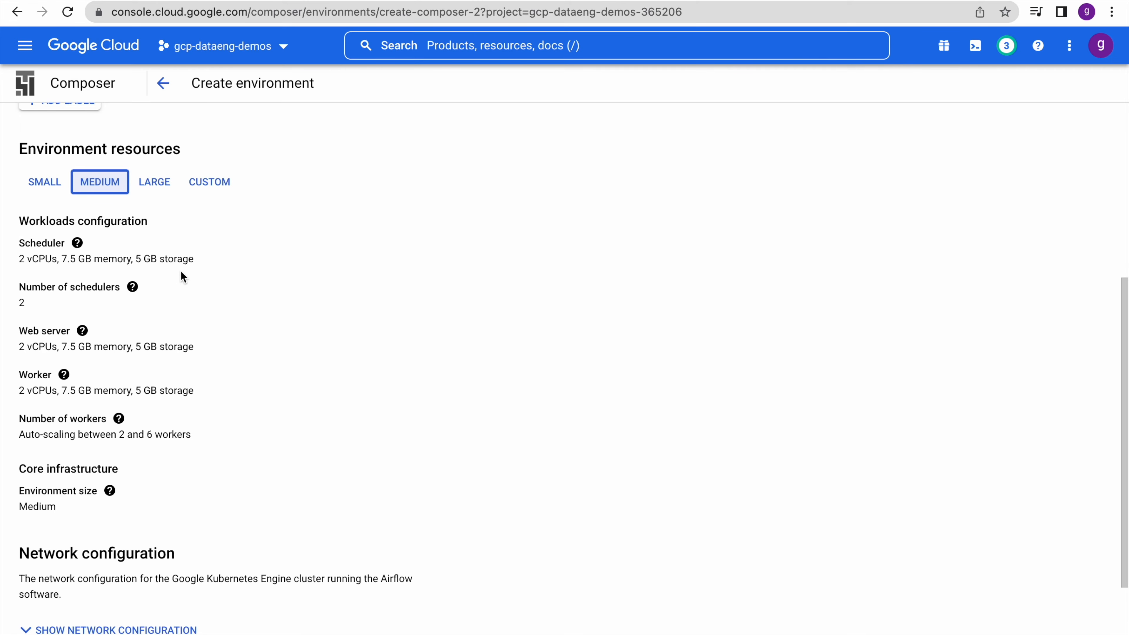
click(156, 187)
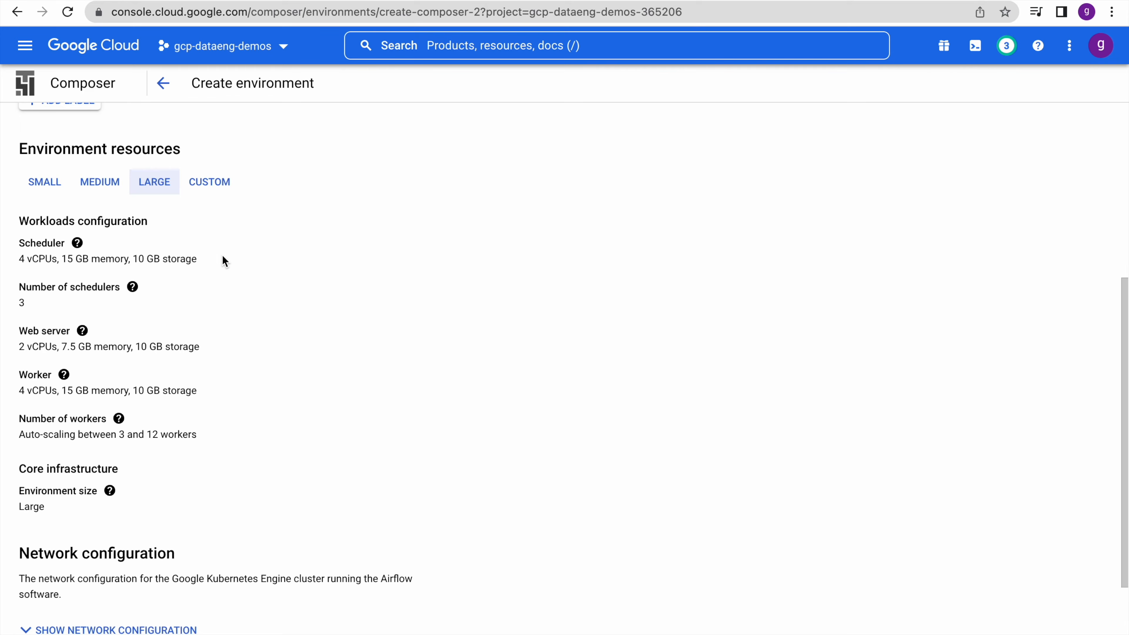
click(214, 184)
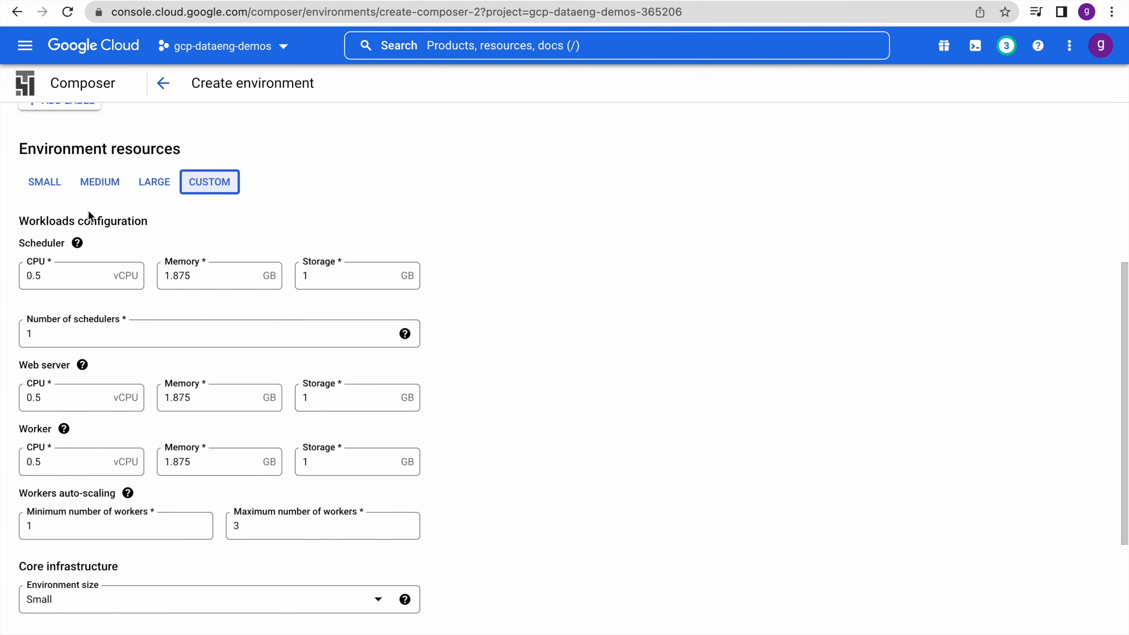
click(44, 182)
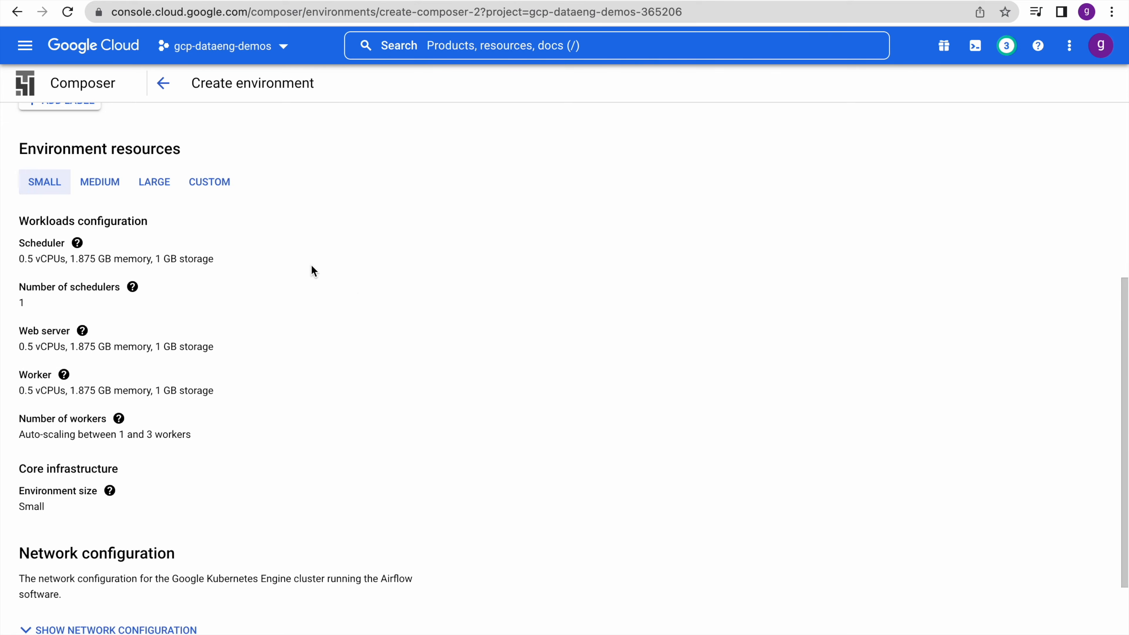
Expand the network configuration and review its network, secondary IP range, networking type and web server access options.
scroll(360, 295, down, 3)
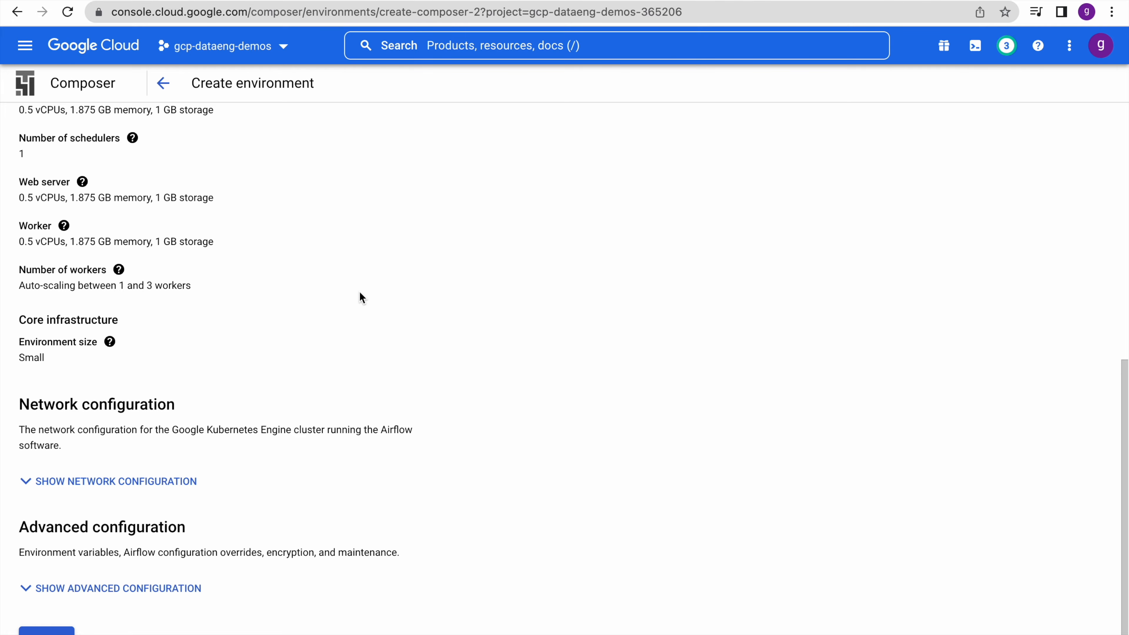
click(25, 481)
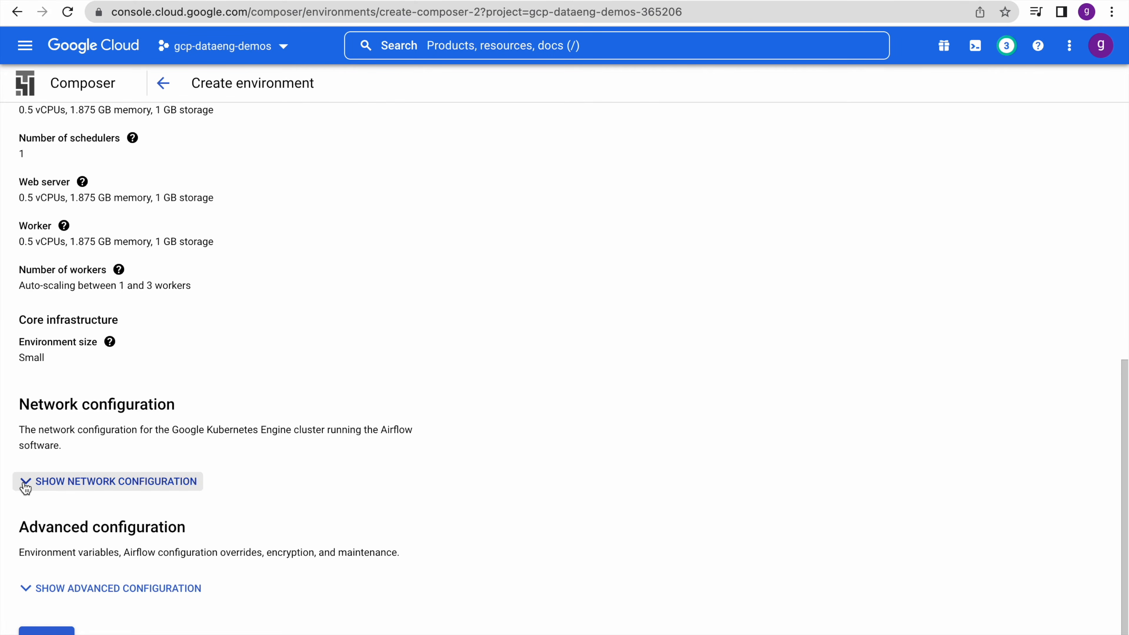
scroll(26, 479, down, 5)
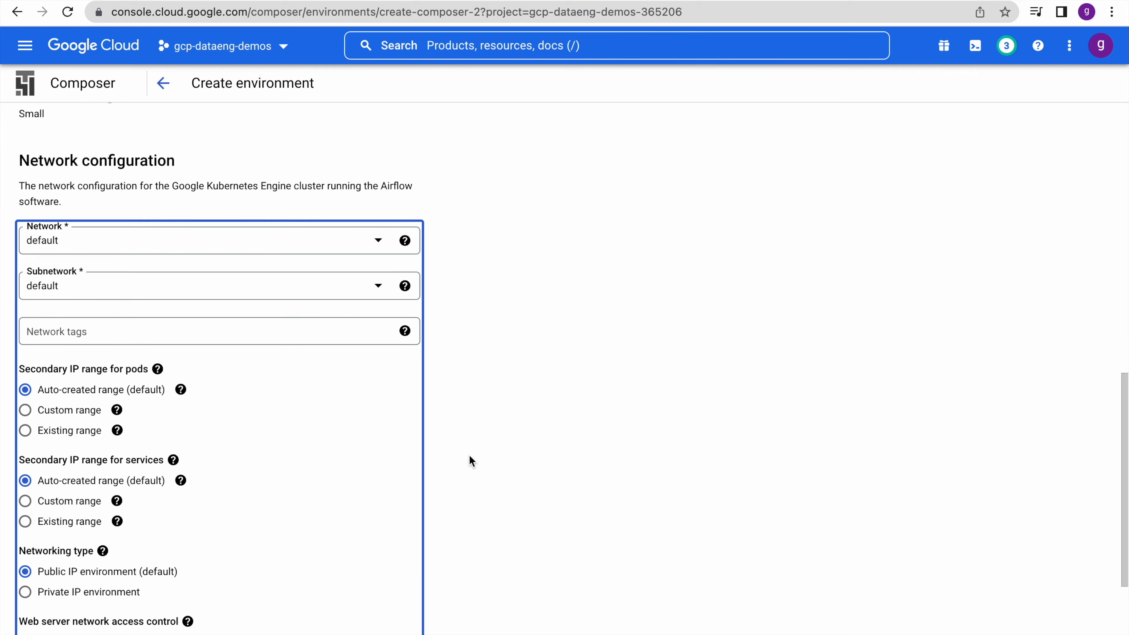
scroll(469, 456, down, 2)
scroll(469, 456, up, 1)
scroll(469, 454, down, 1)
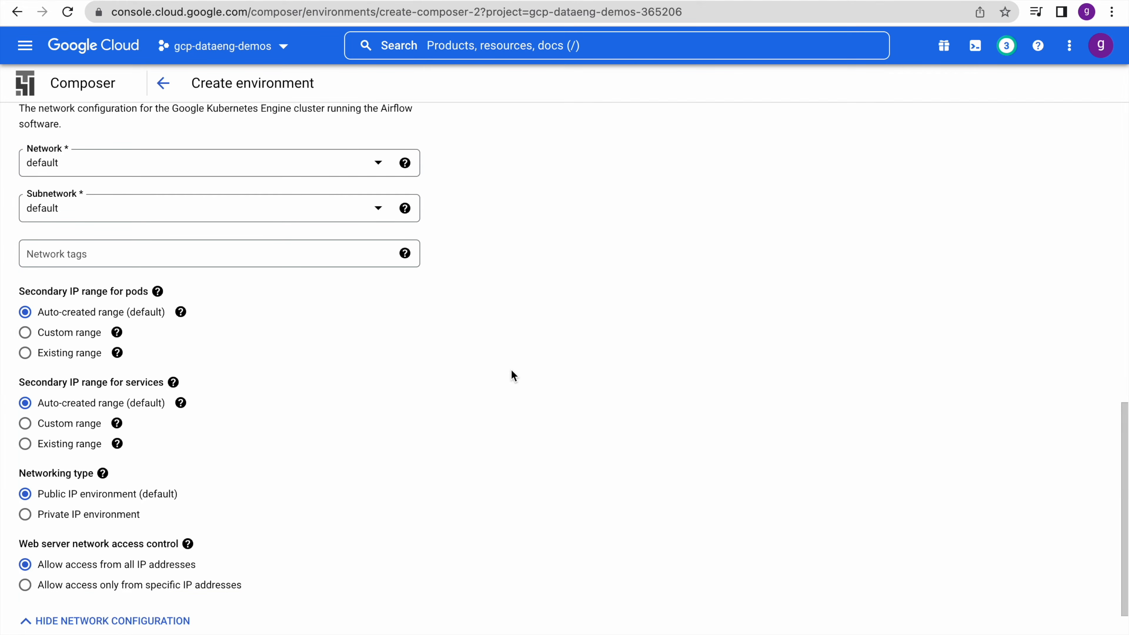
scroll(513, 375, down, 3)
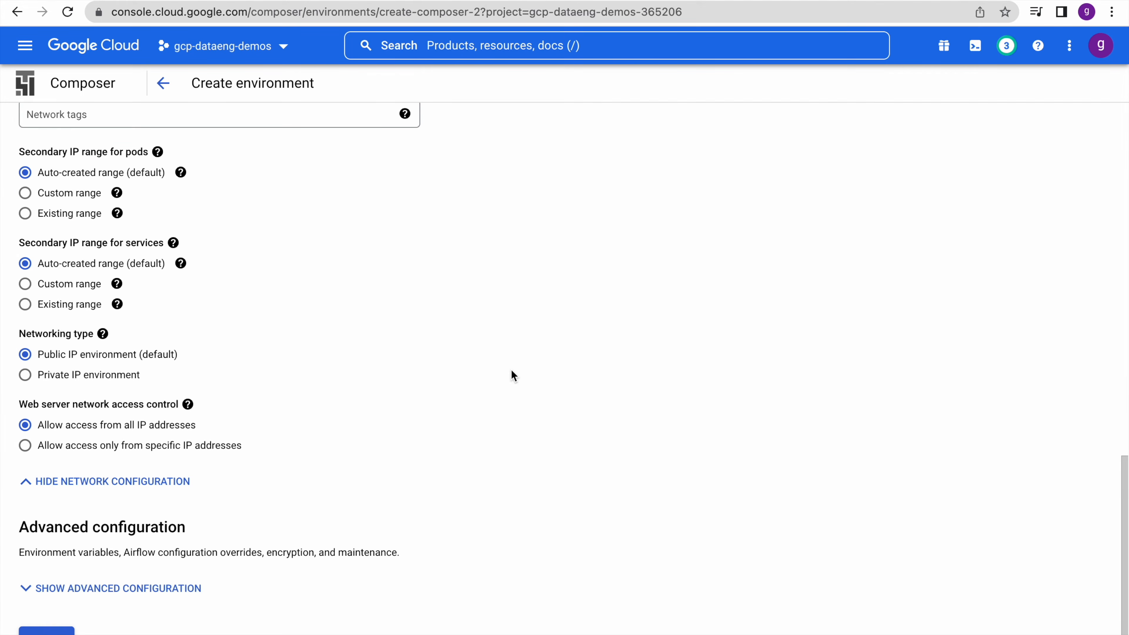
Expand the advanced configuration and review its environment variables, Airflow overrides, data encryption and maintenance window options.
click(23, 590)
scroll(304, 511, down, 6)
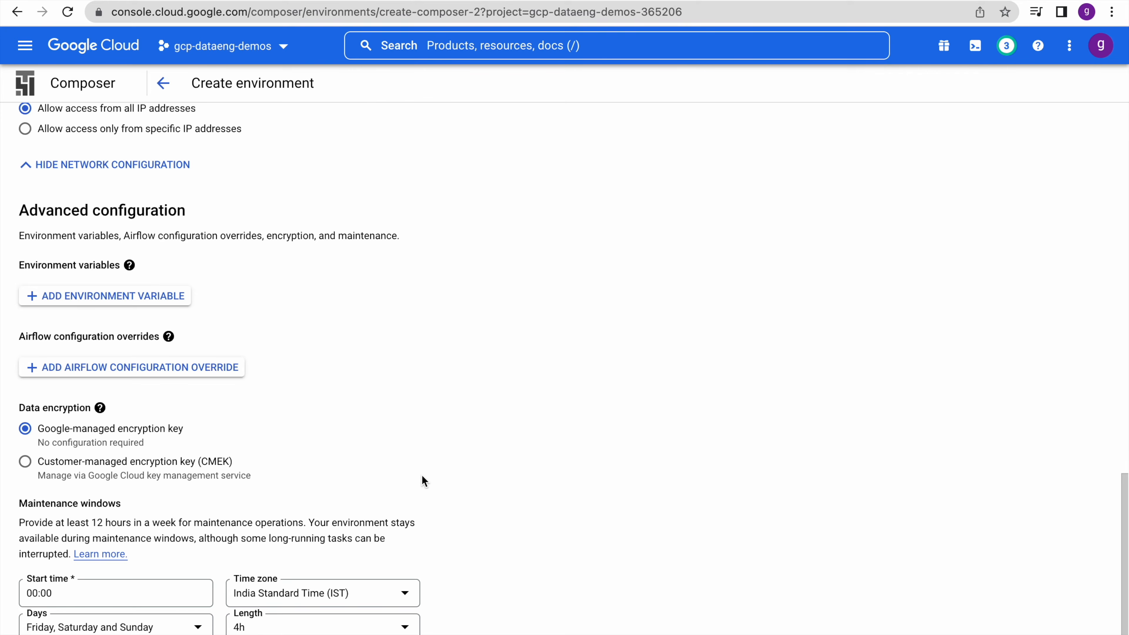
scroll(422, 475, down, 2)
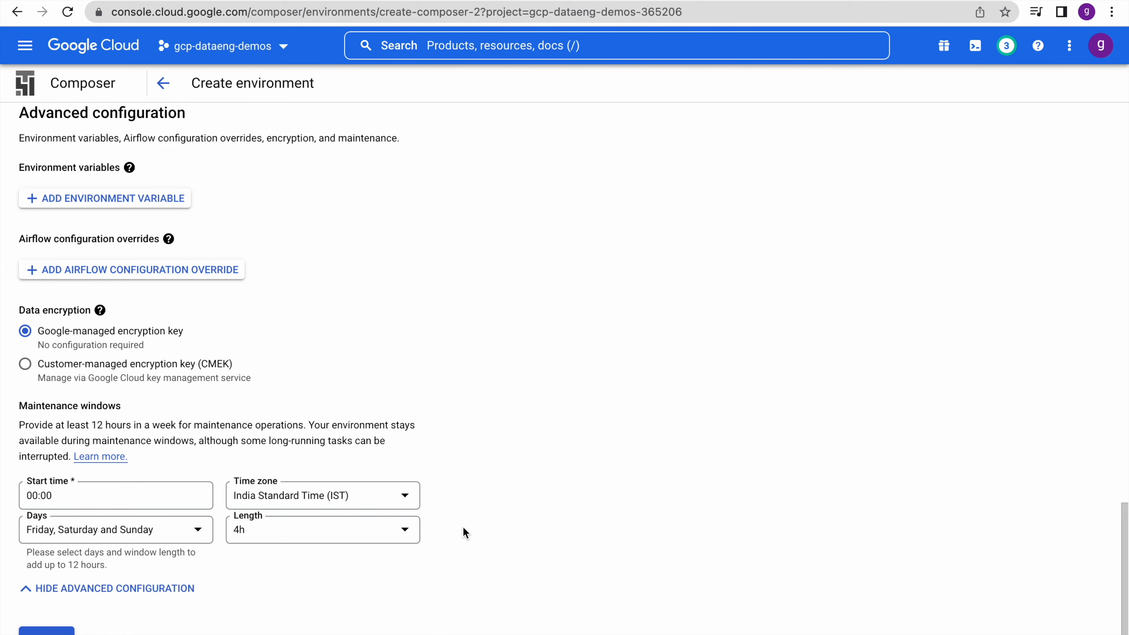
scroll(462, 526, up, 1)
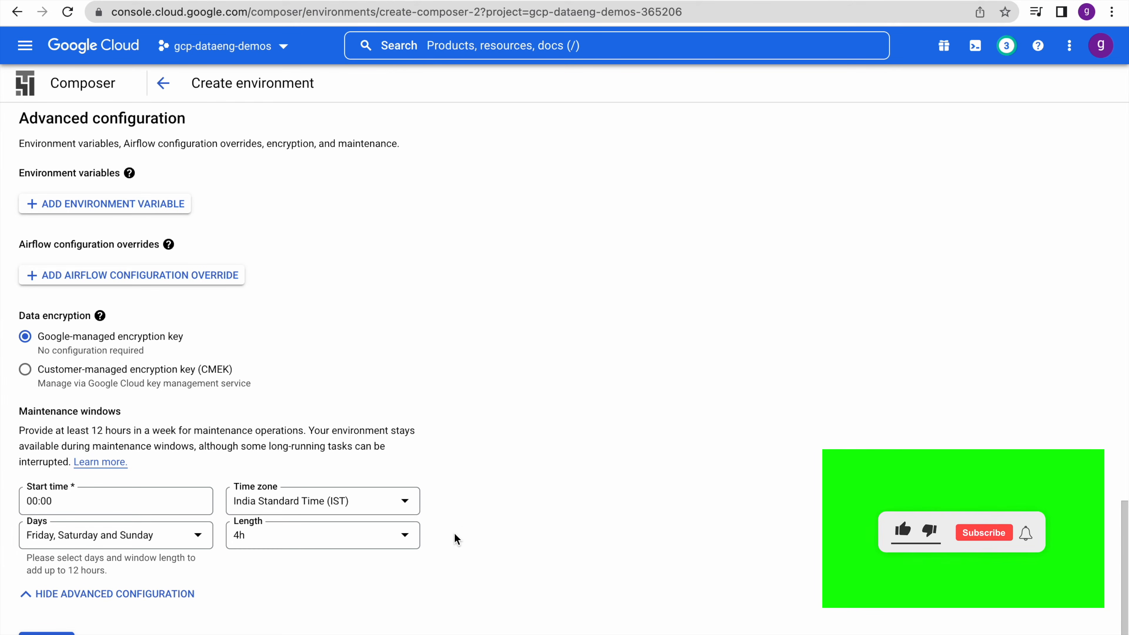
Recheck the whole form and create the composer-demo environment with the chosen settings.
scroll(221, 601, up, 3)
scroll(220, 601, up, 15)
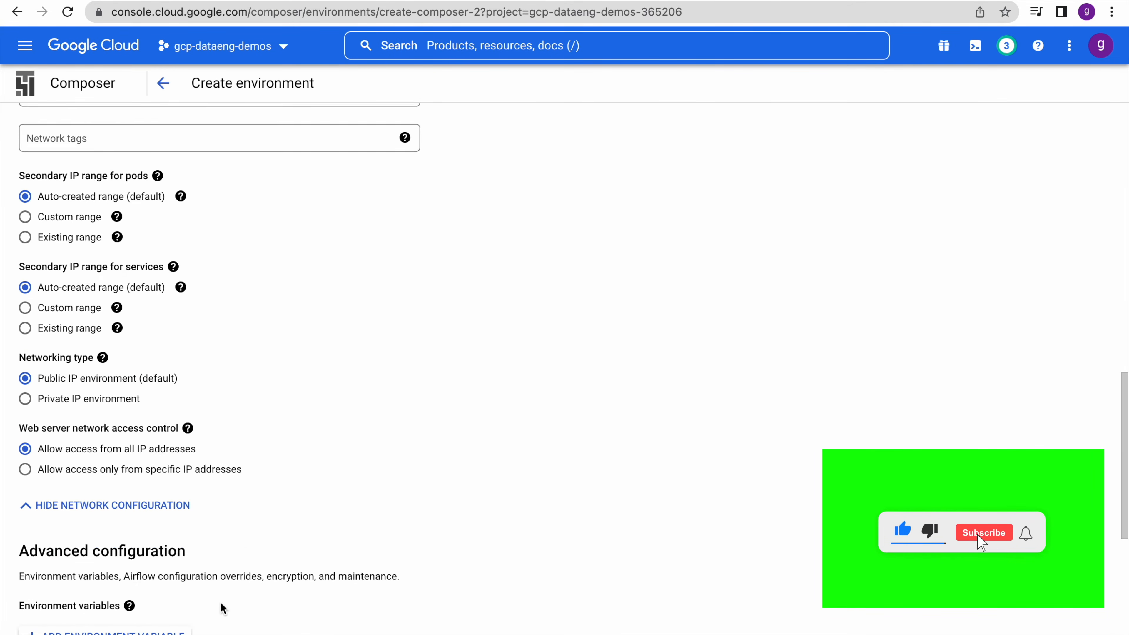
scroll(220, 602, down, 16)
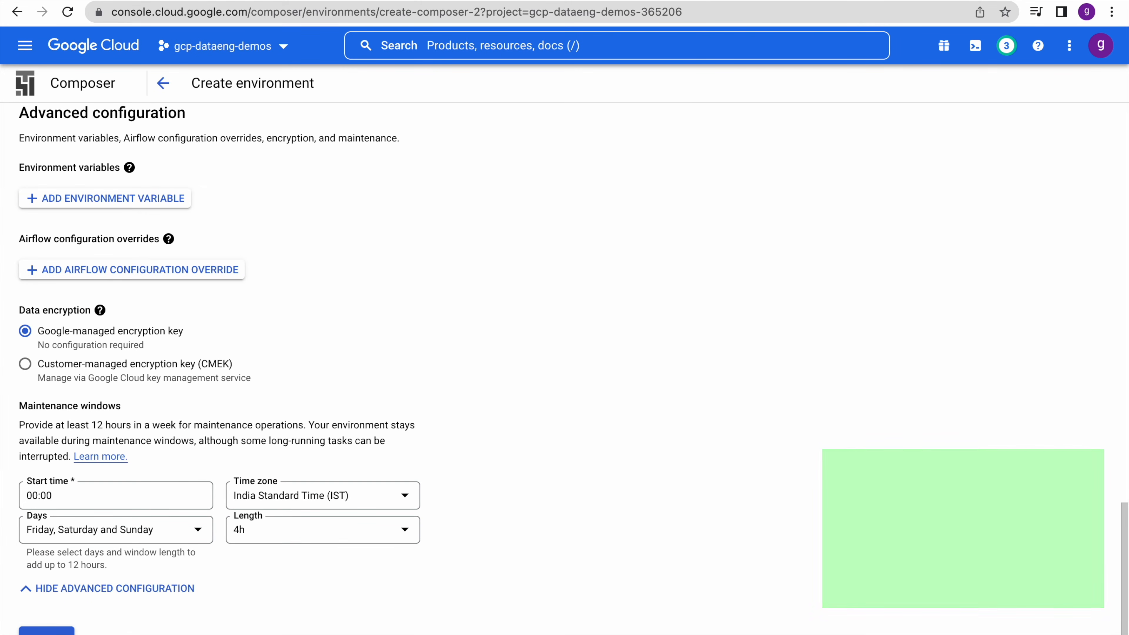
scroll(456, 366, up, 20)
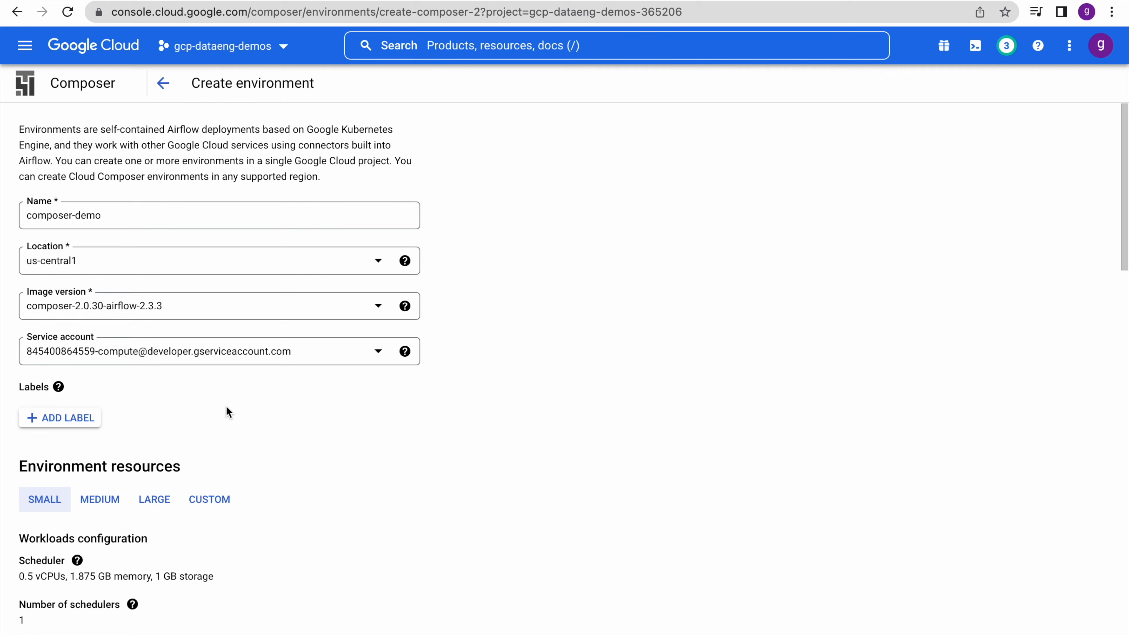
scroll(280, 516, down, 3)
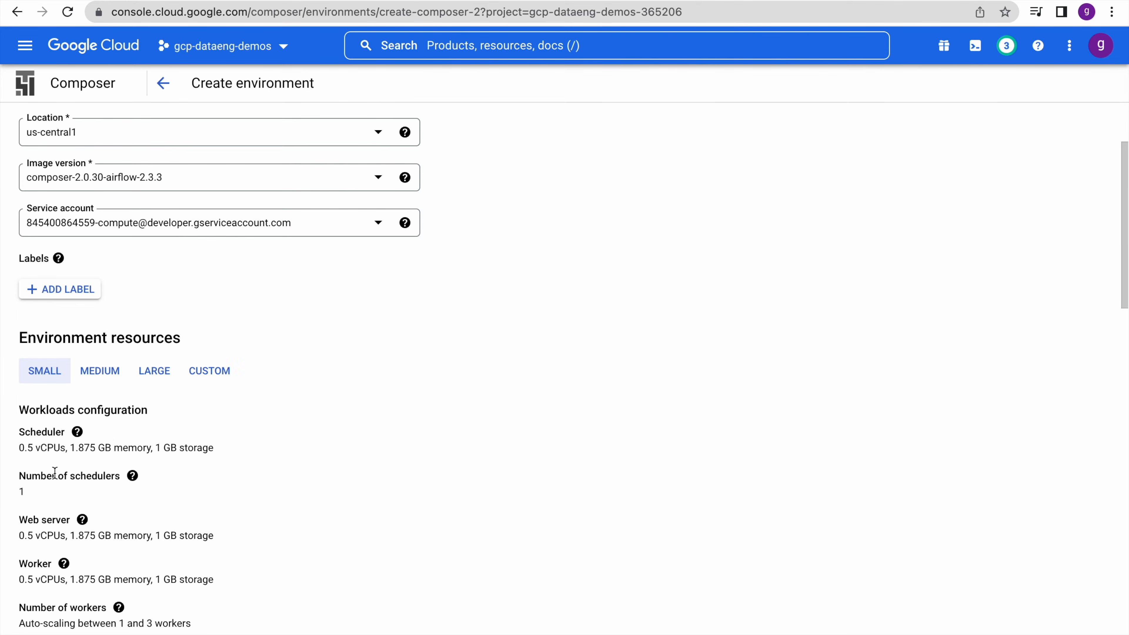
scroll(232, 562, down, 15)
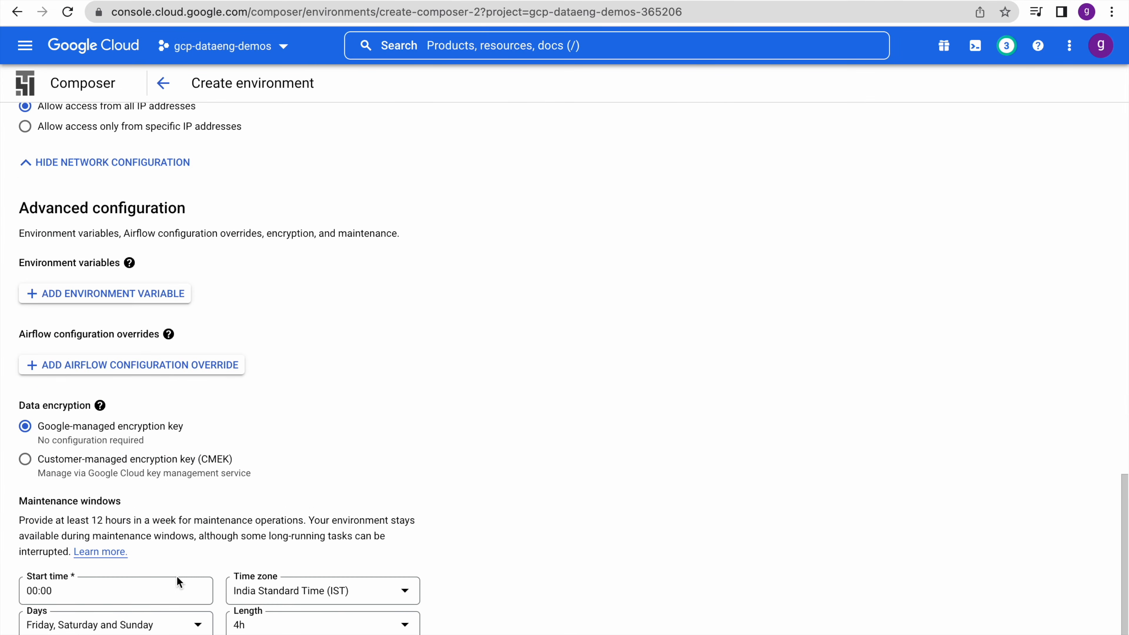
scroll(176, 575, down, 2)
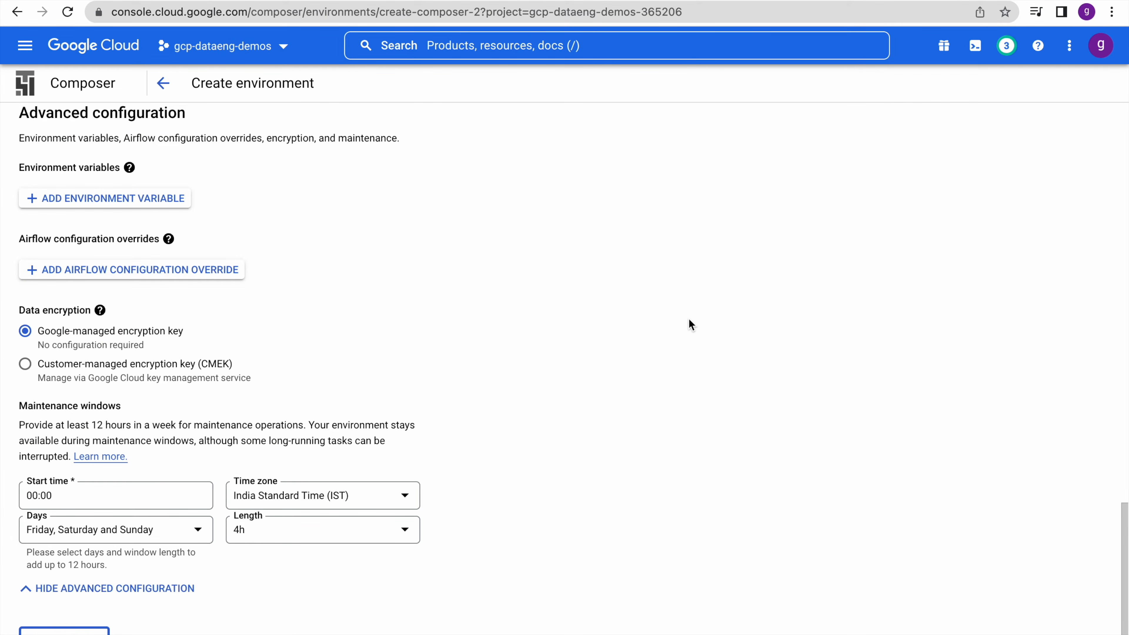
key(Return)
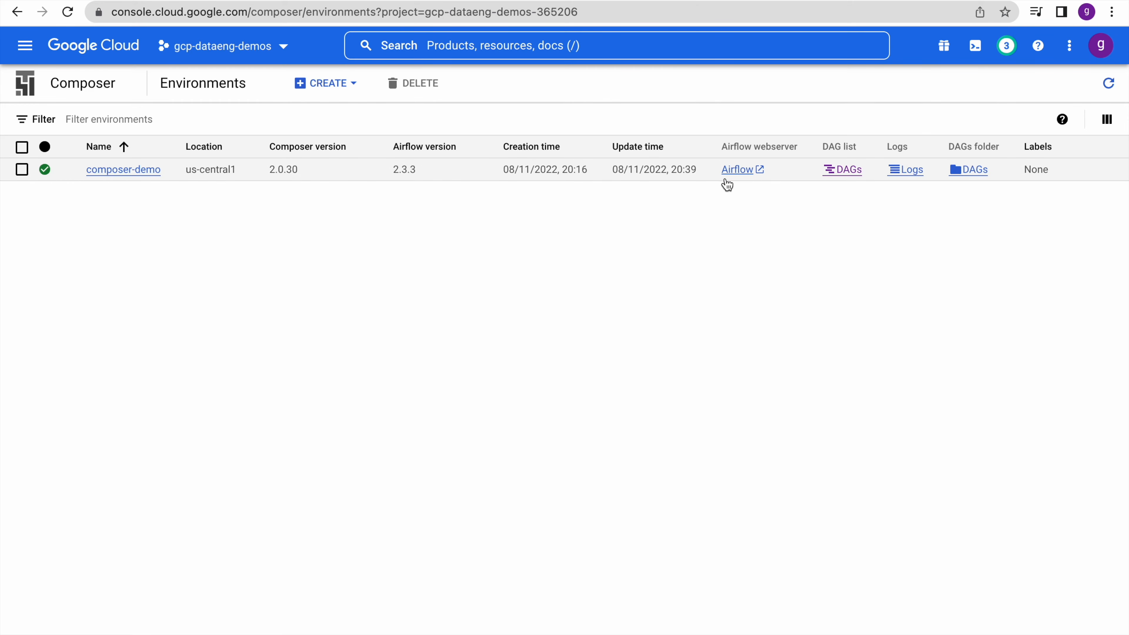
Open the Airflow web server of composer-demo and return to the Composer environments list.
click(736, 176)
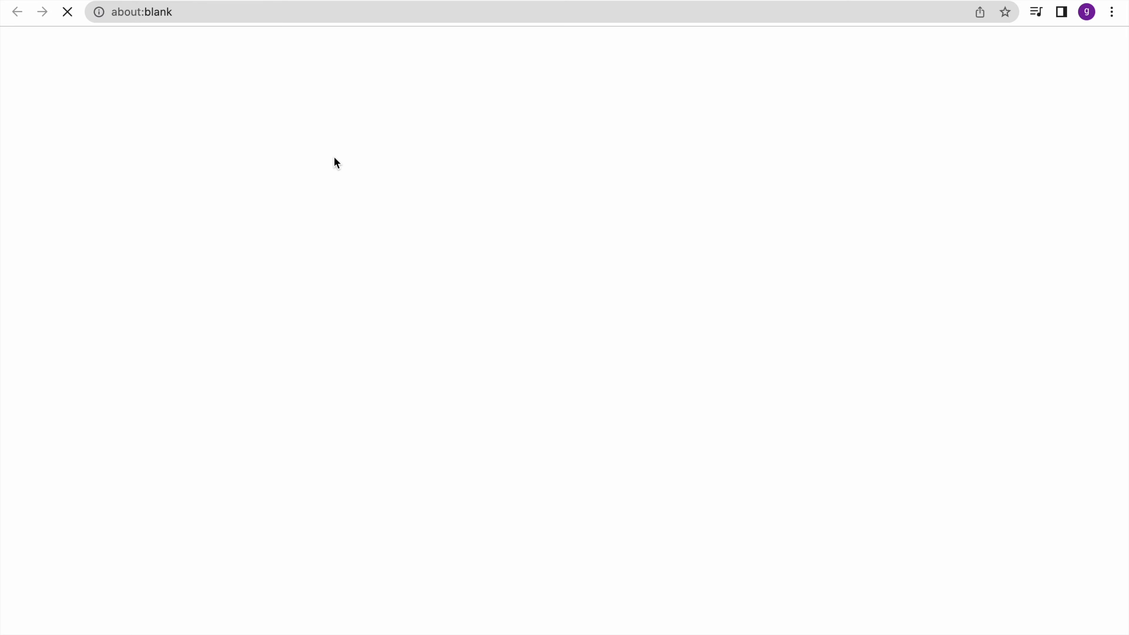
click(109, 2)
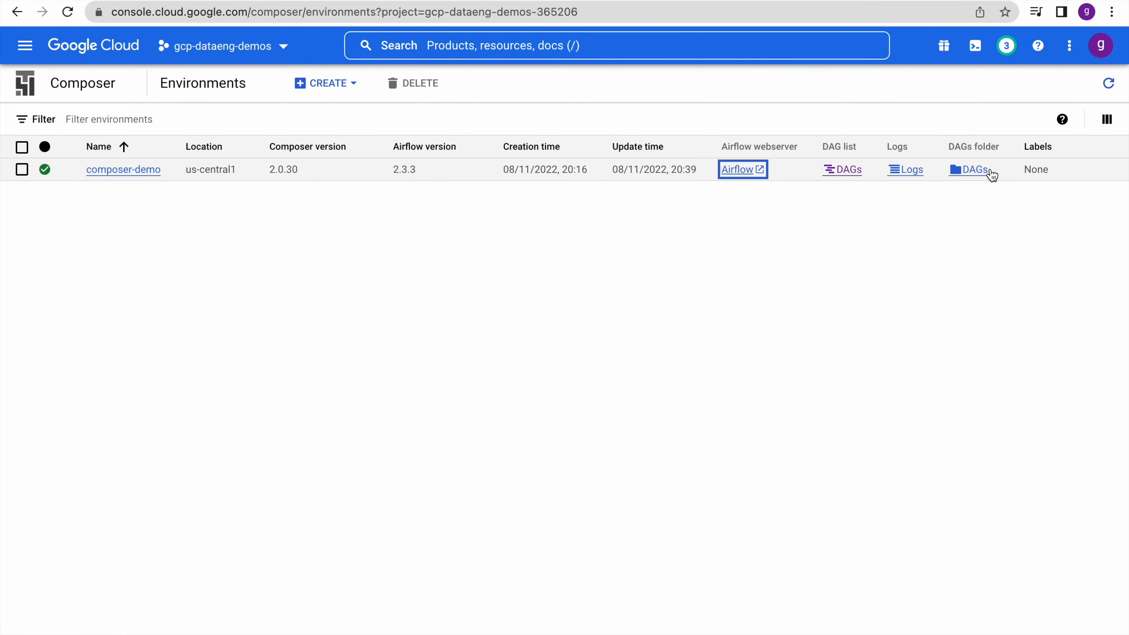
Open composer-demo's DAGs folder in a new tab and compare its bucket files with the DAG list in the Airflow web server.
right_click(976, 171)
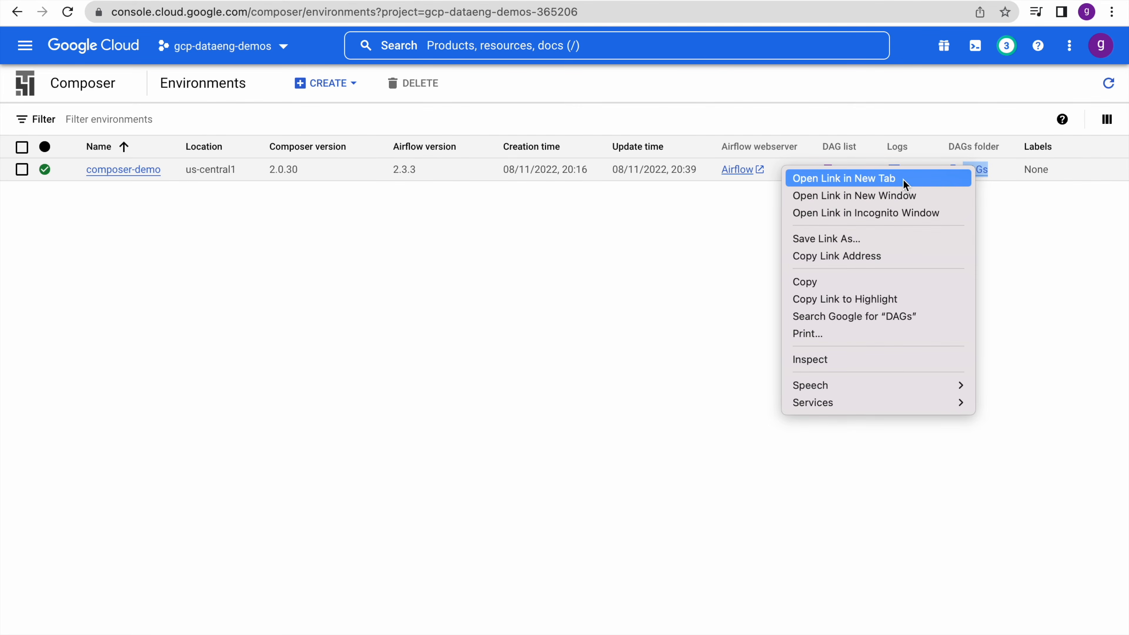
click(905, 179)
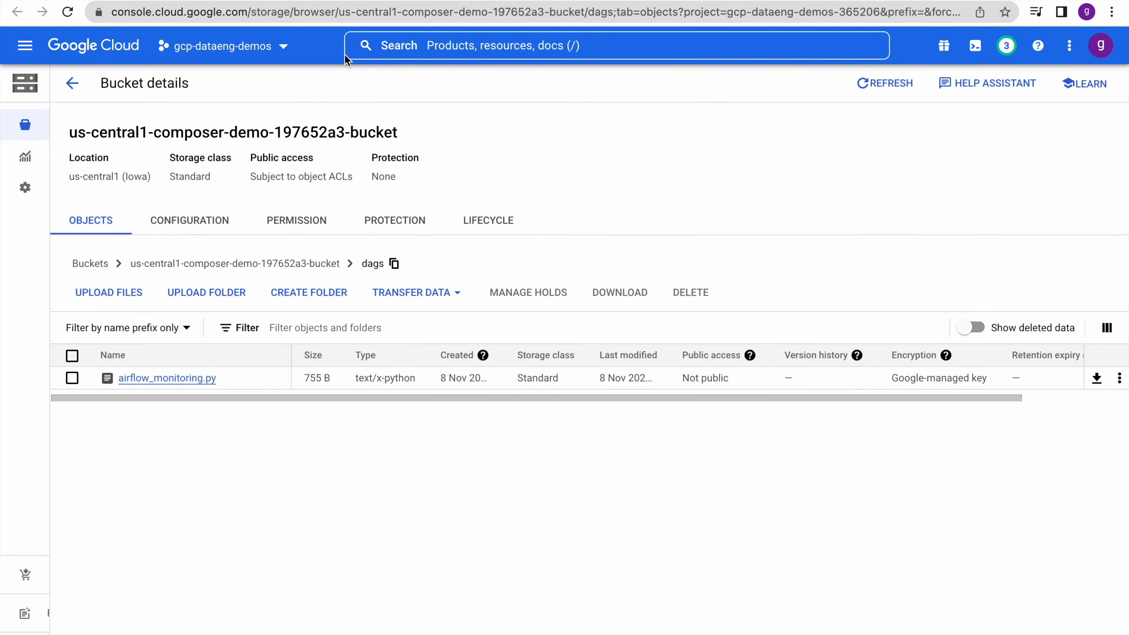
click(279, 1)
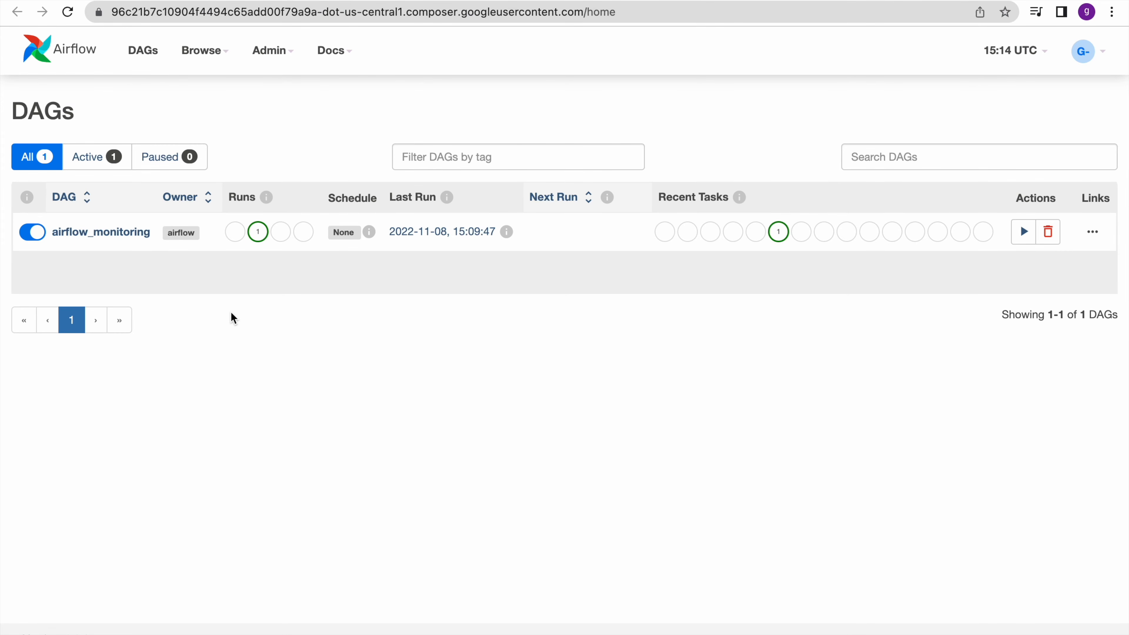
key(ctrl+Tab)
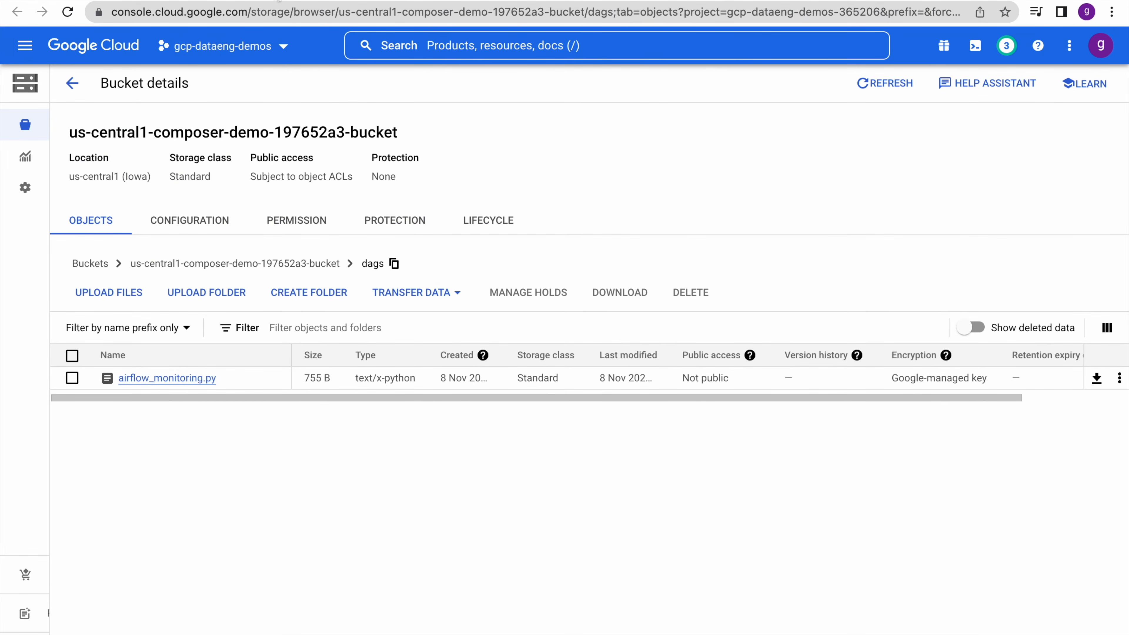
click(280, 1)
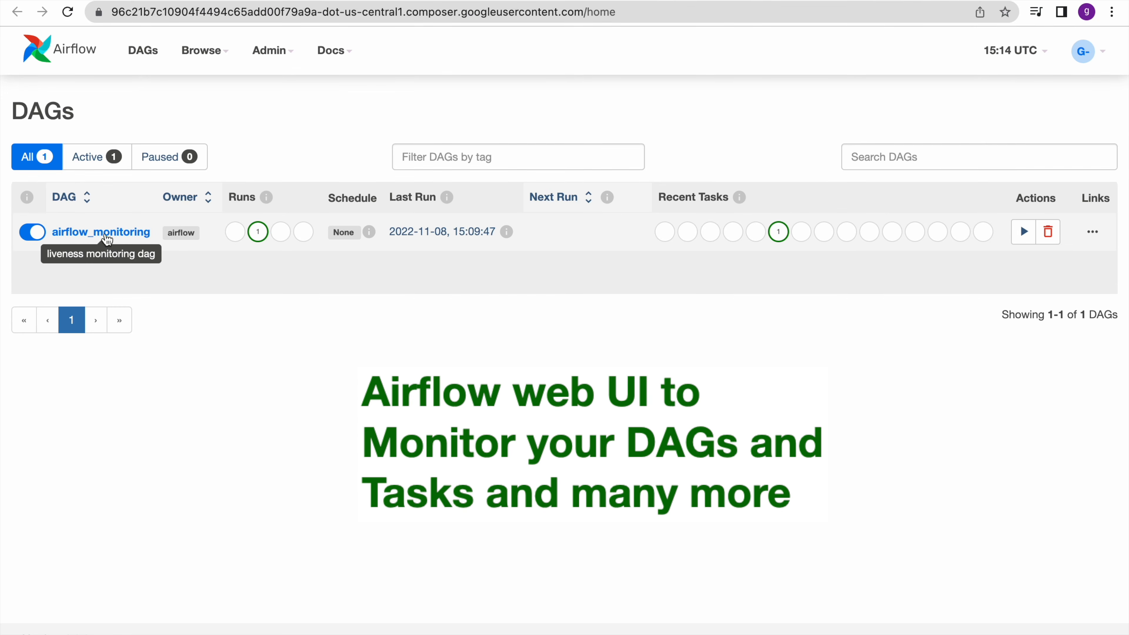
Pause and unpause the airflow_monitoring DAG, and open its graph view.
click(42, 236)
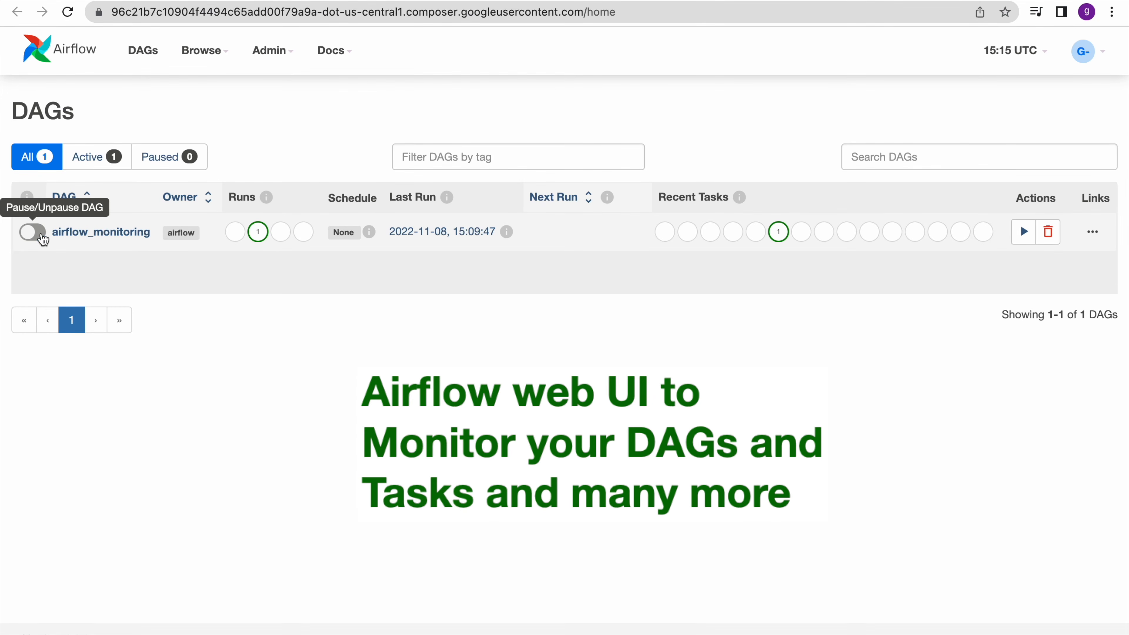
click(26, 237)
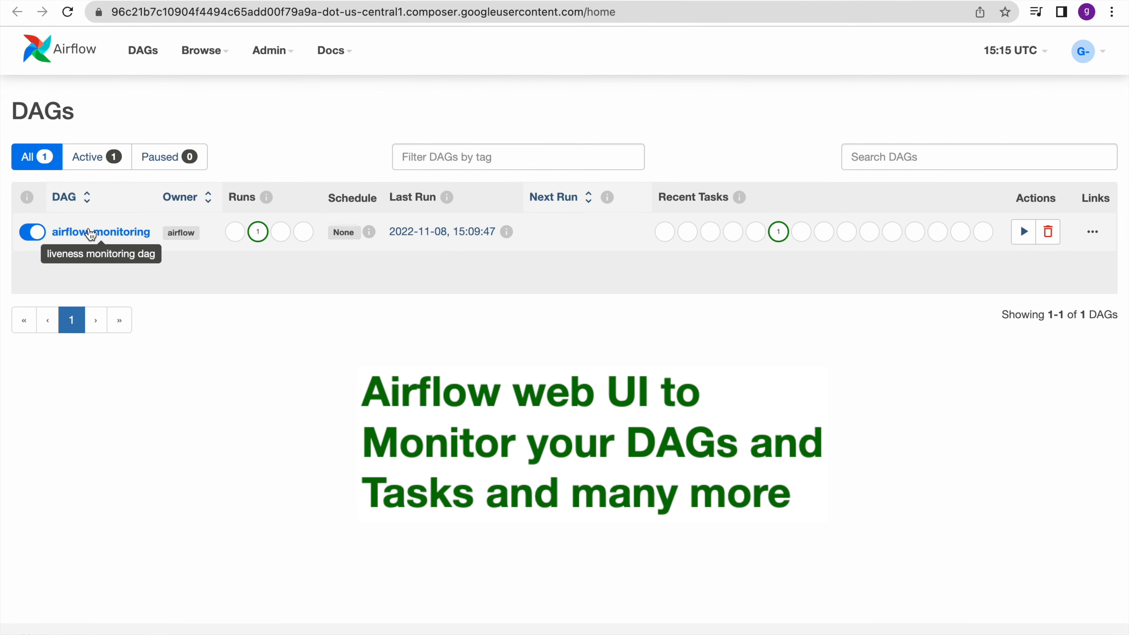
click(99, 233)
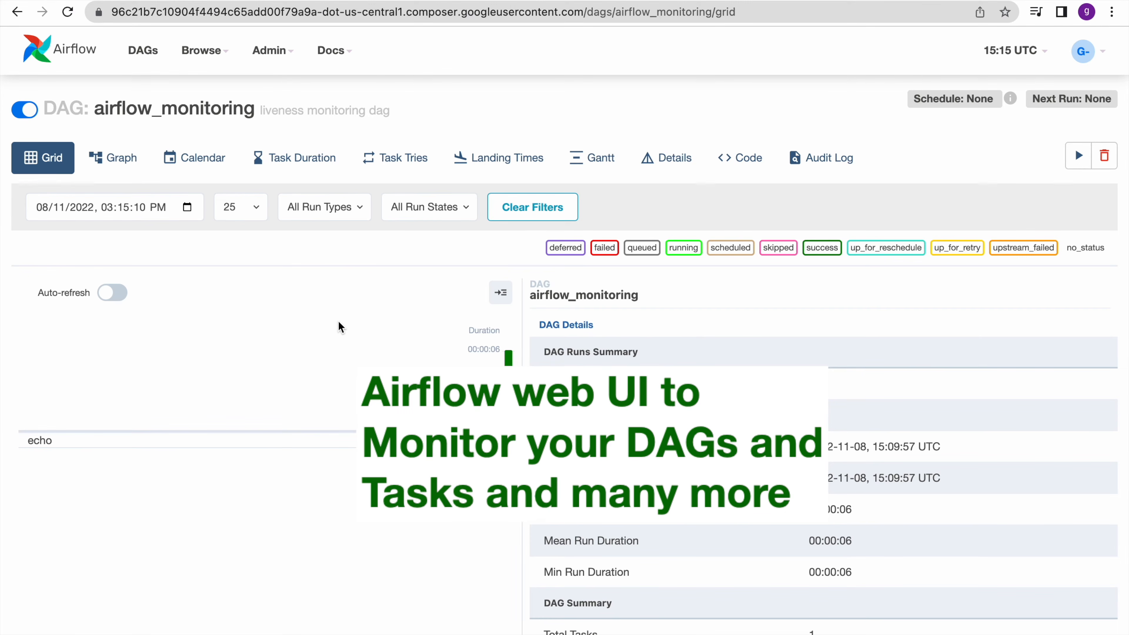
click(120, 168)
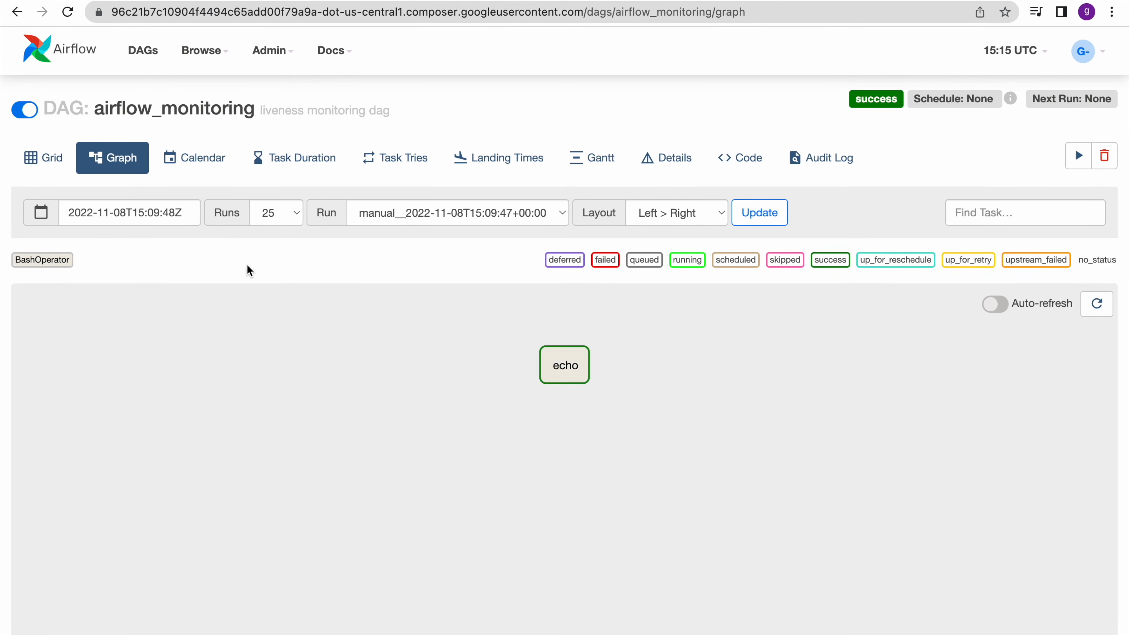
Inspect the echo task instance in the graph and read through its log.
mouse_move(567, 373)
mouse_move(569, 385)
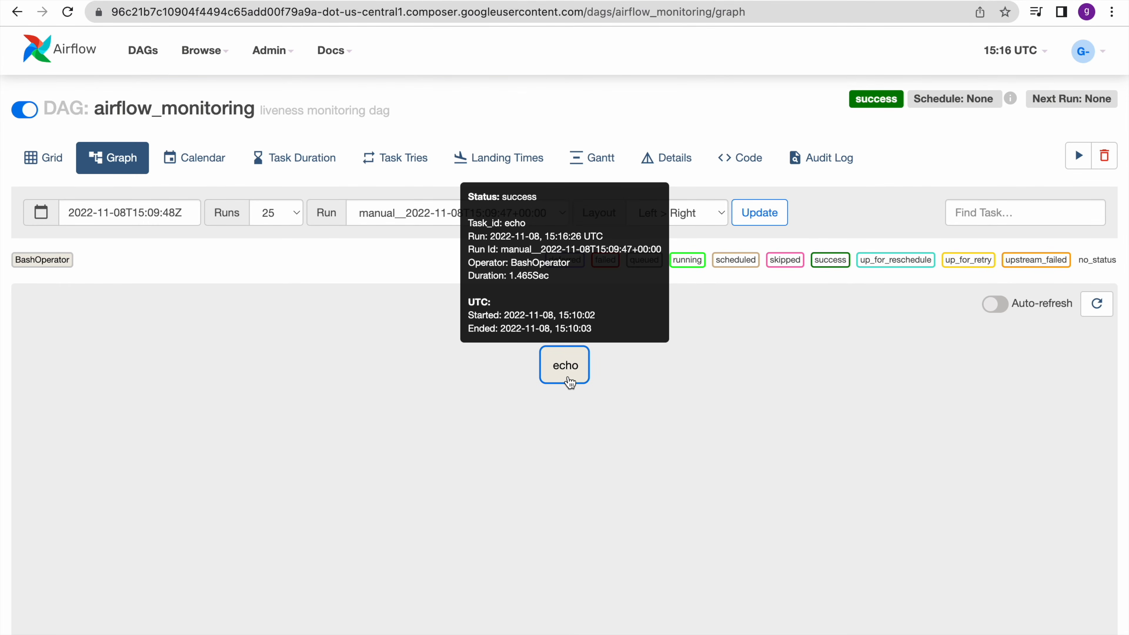
click(569, 384)
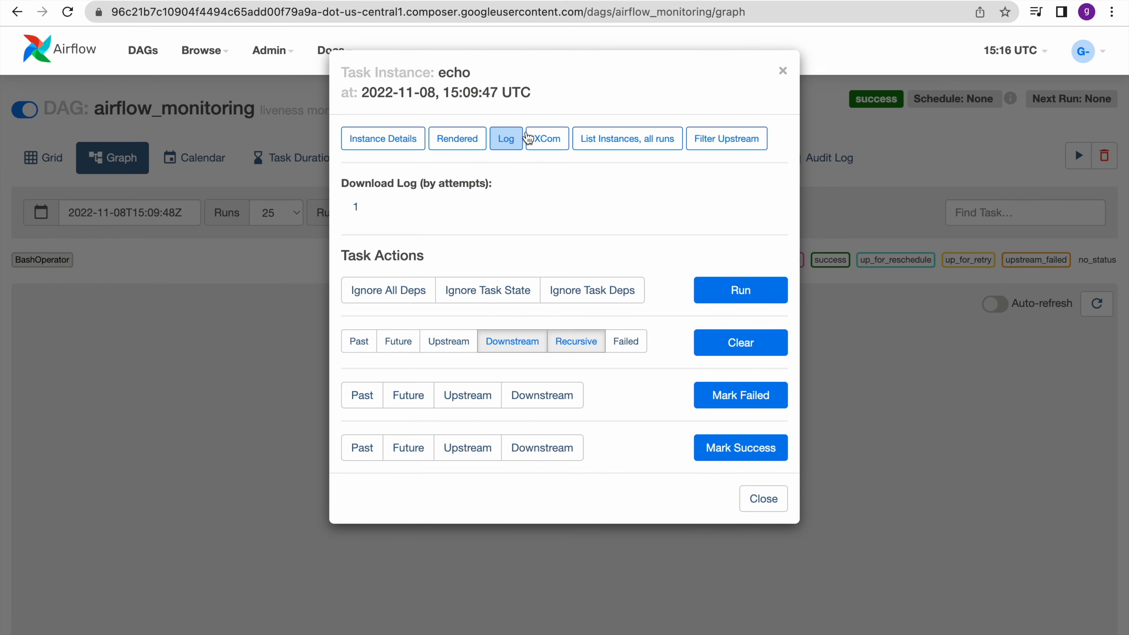
click(516, 147)
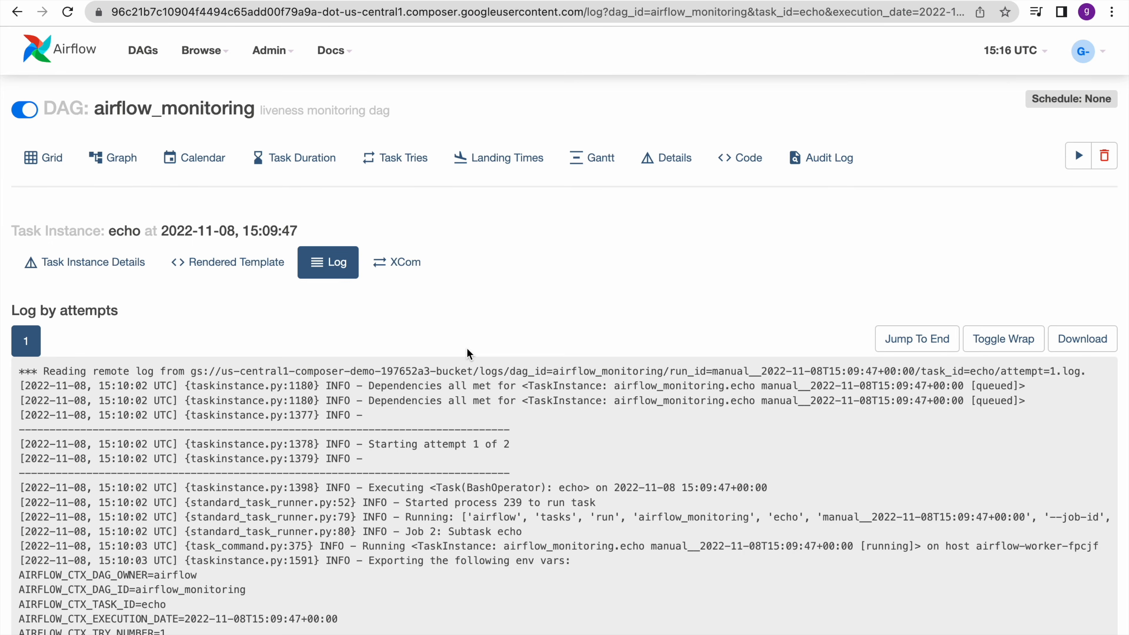
scroll(531, 441, down, 5)
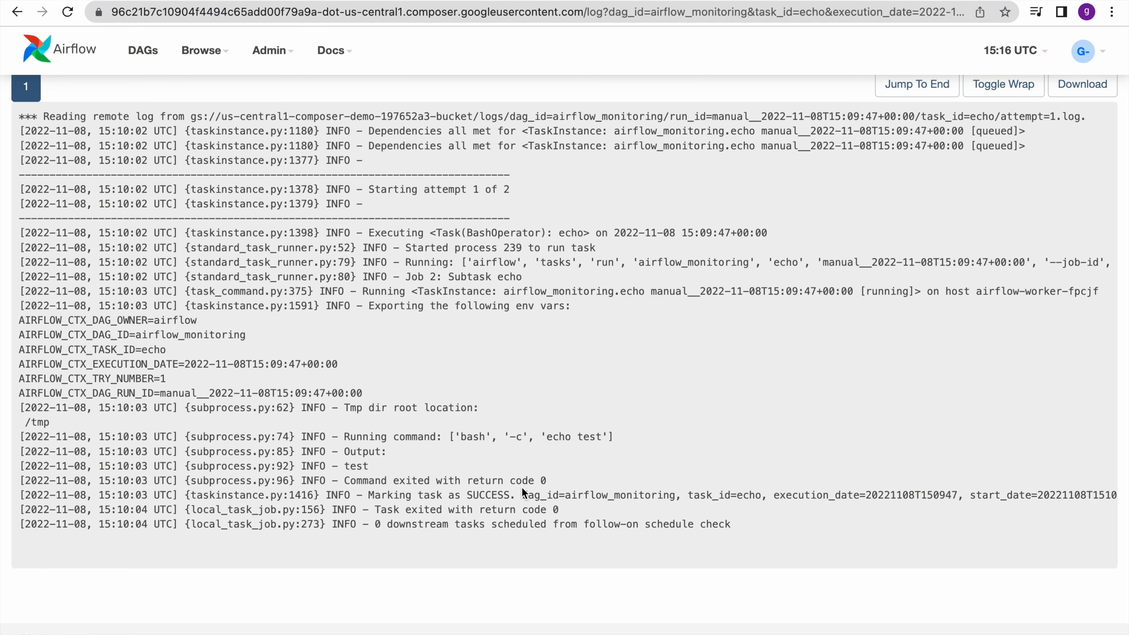
scroll(524, 394, up, 6)
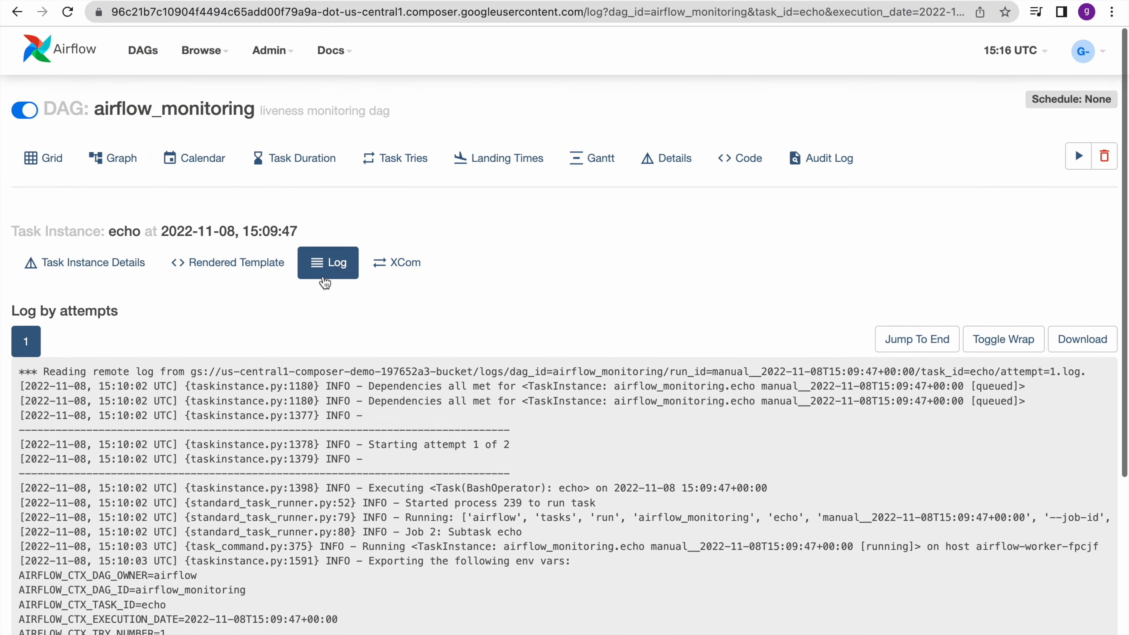
Return from the task log through the DAG's graph to the DAGs list and look at the Browse options.
click(128, 166)
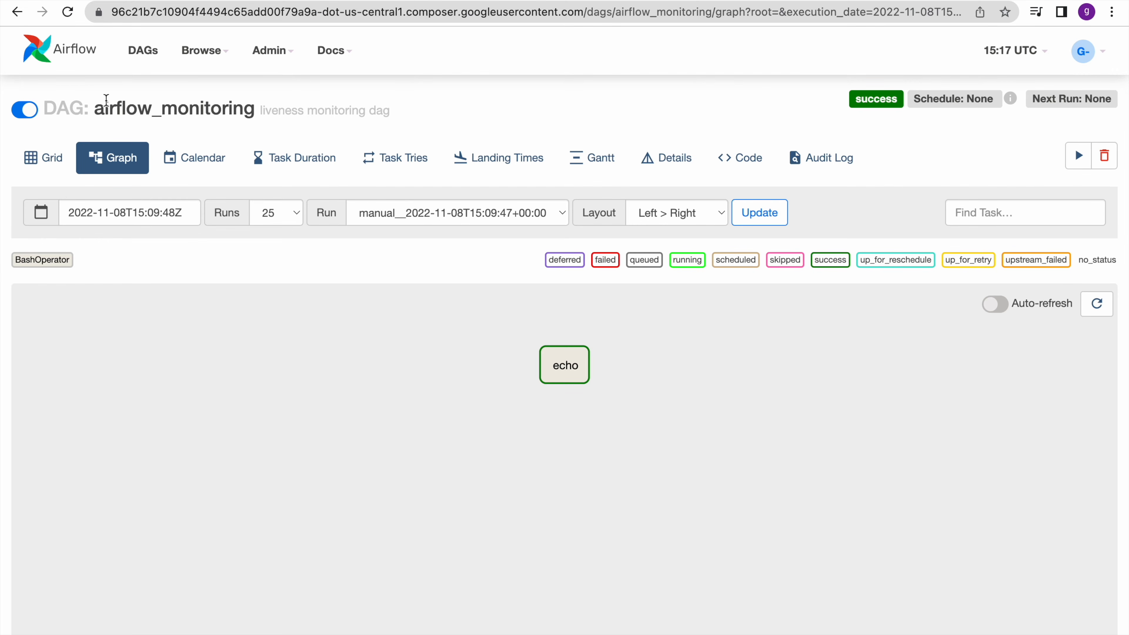
click(143, 51)
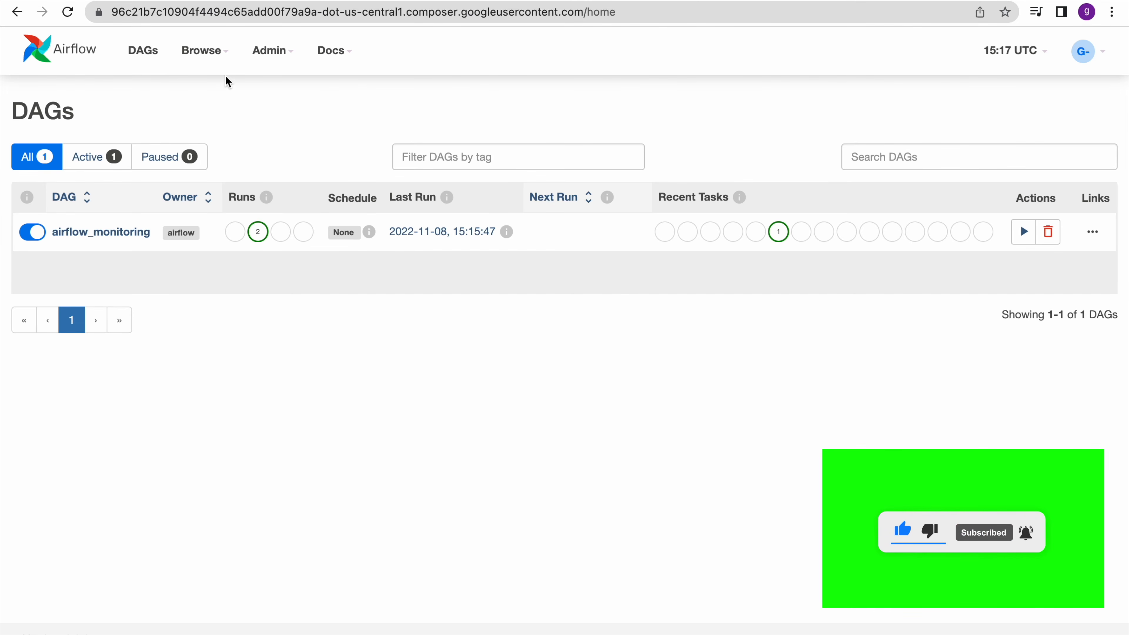
click(204, 57)
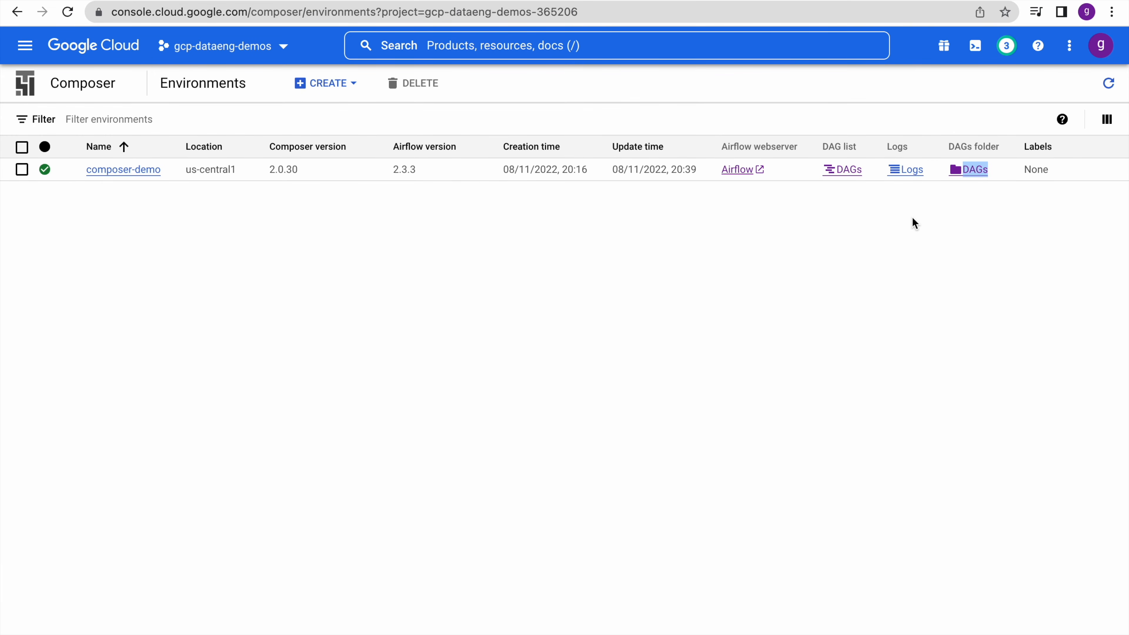
Open composer-demo's logs from the Composer environments list, look them over and return to the list.
click(910, 171)
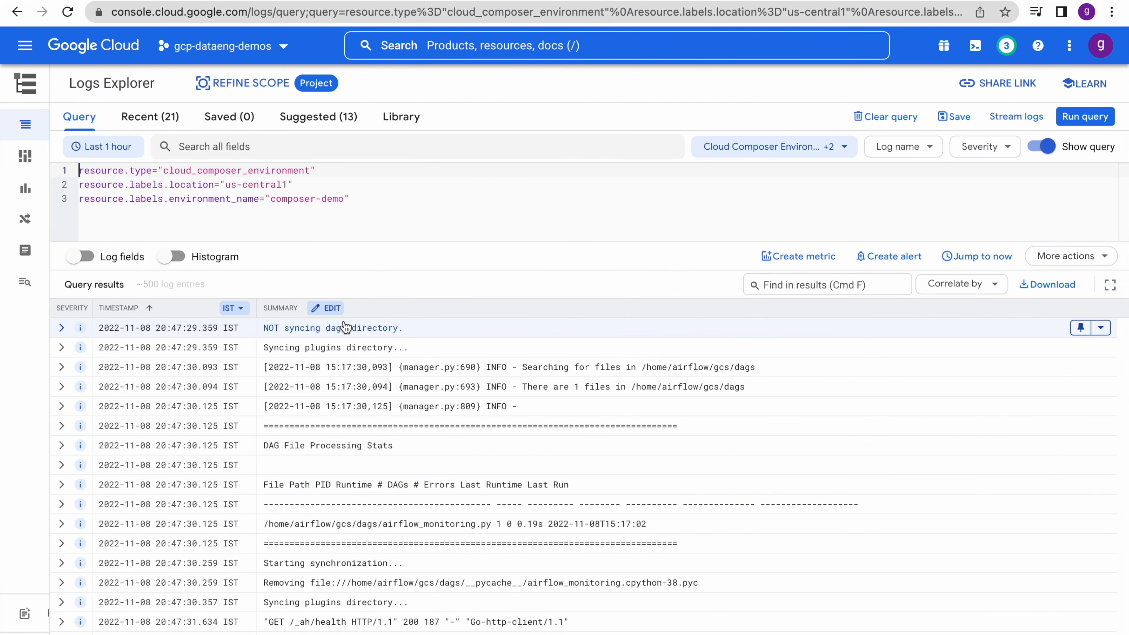
click(25, 45)
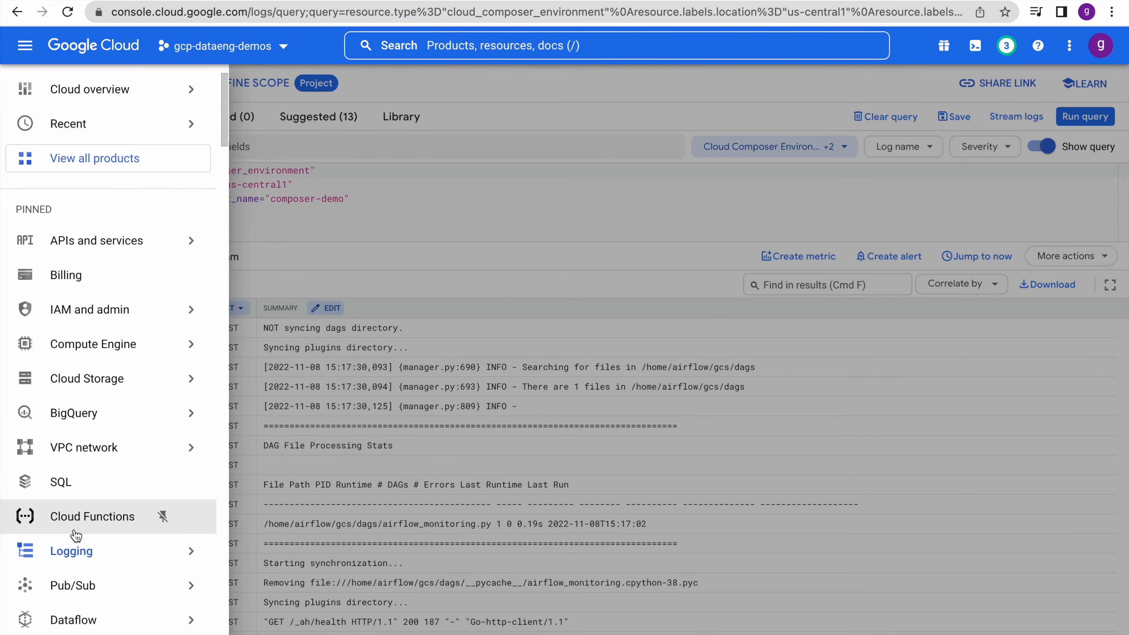
scroll(76, 535, down, 4)
scroll(76, 535, up, 1)
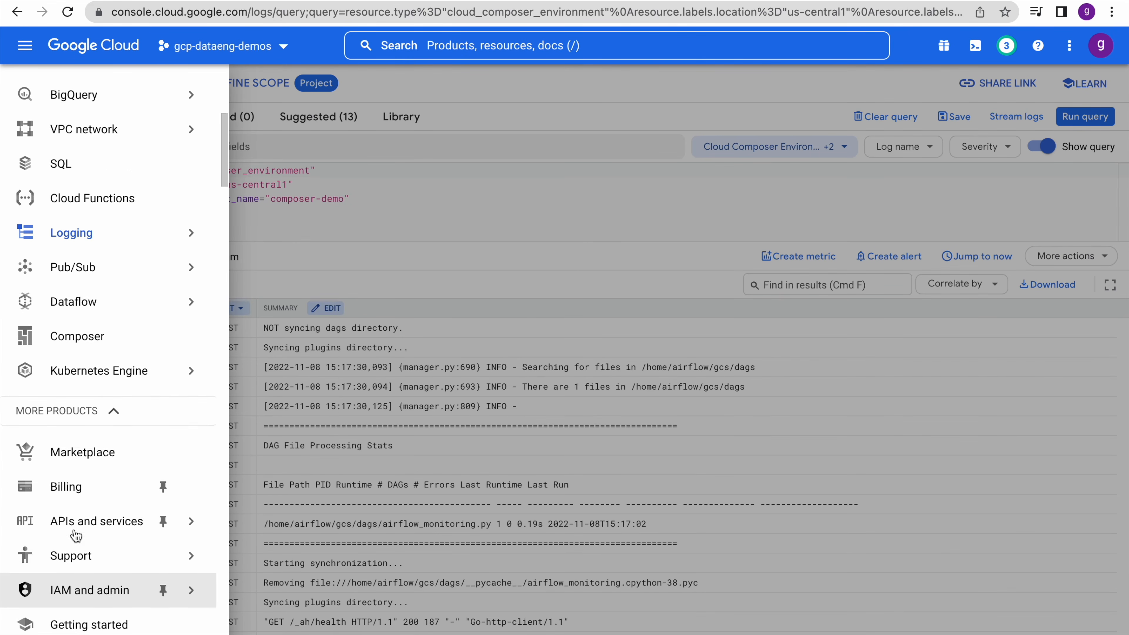
click(101, 353)
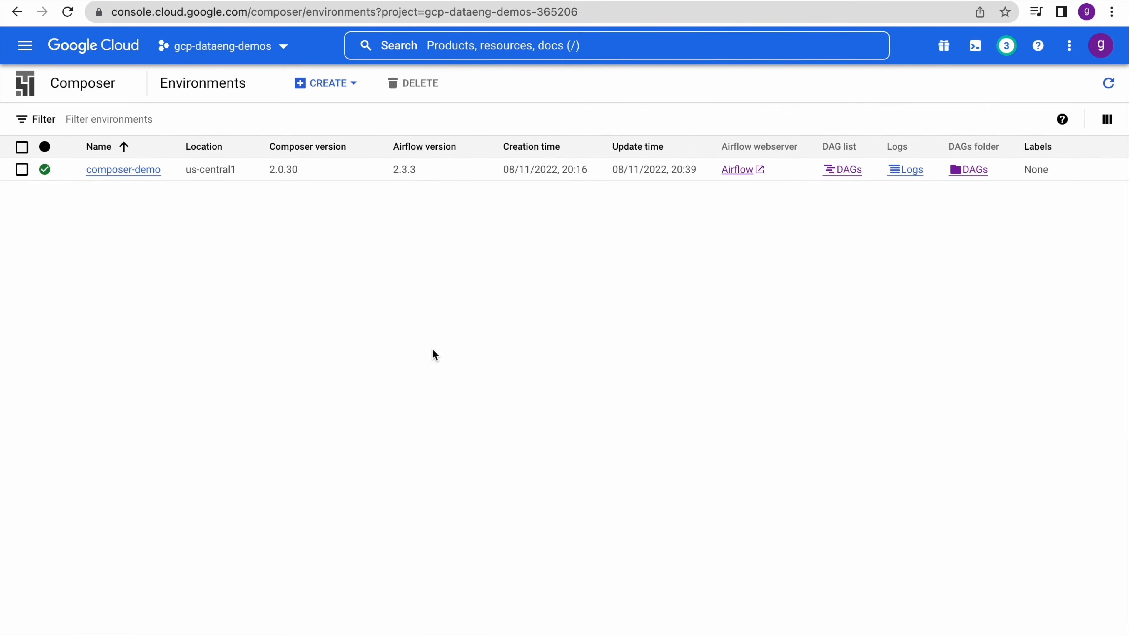
Open the composer-demo environment details and review its monitoring overview, DAGs and environment configuration.
click(116, 173)
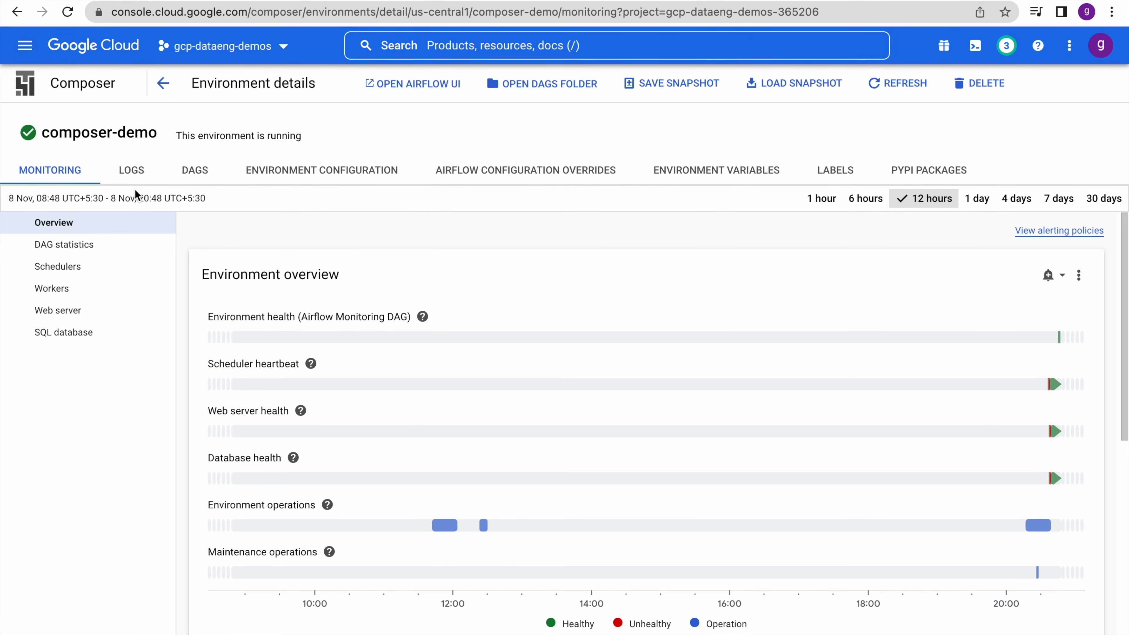
click(196, 178)
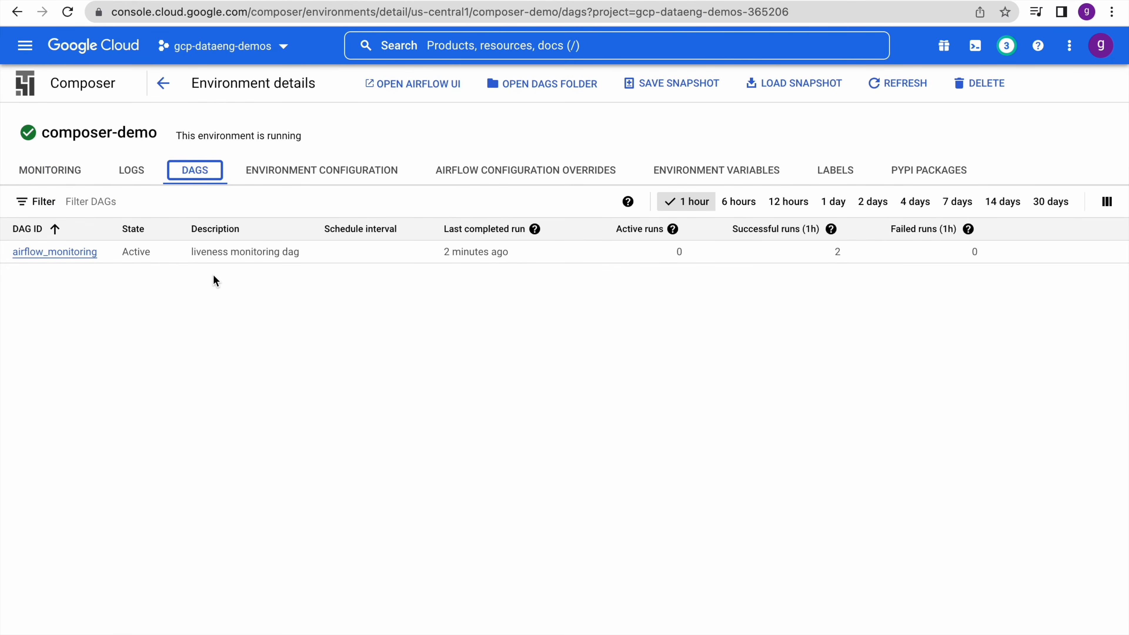
click(346, 185)
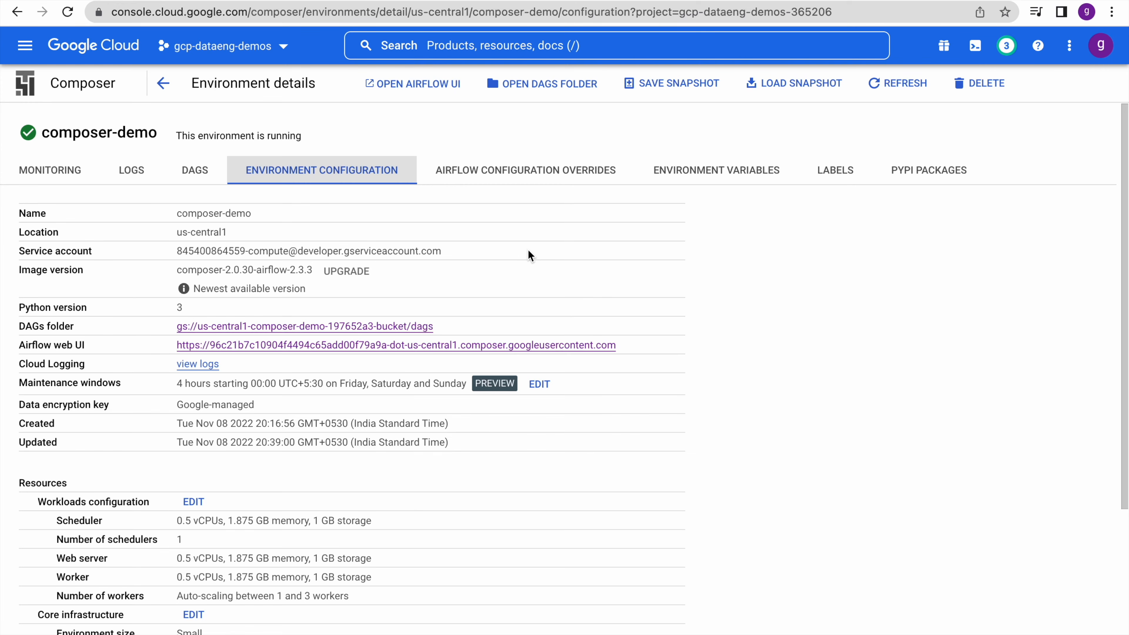
scroll(528, 256, down, 5)
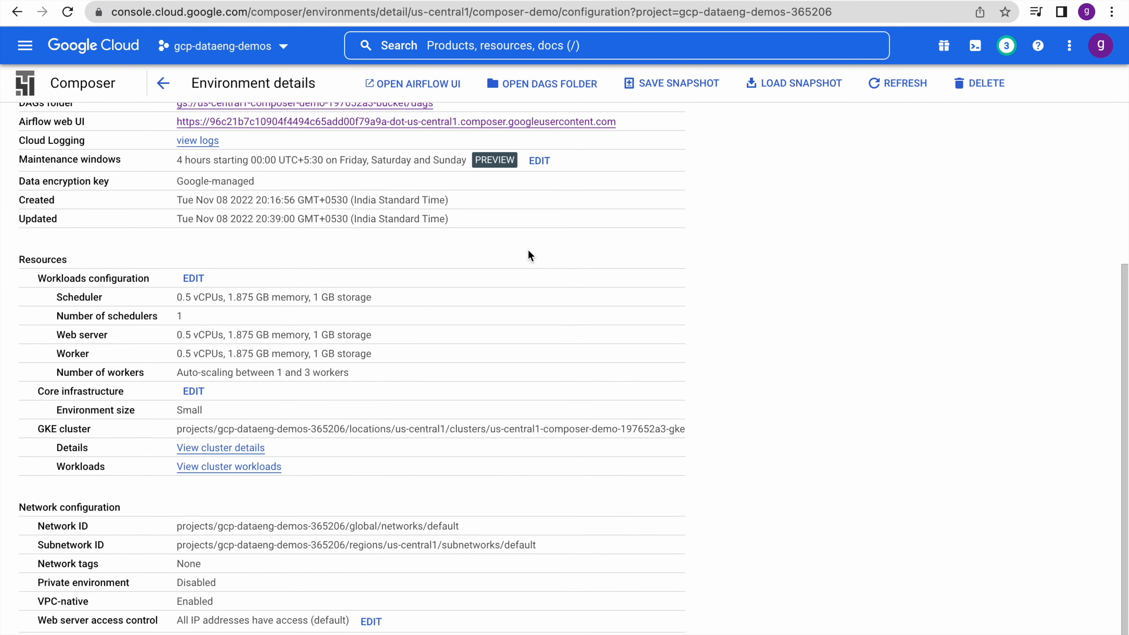
scroll(529, 256, up, 5)
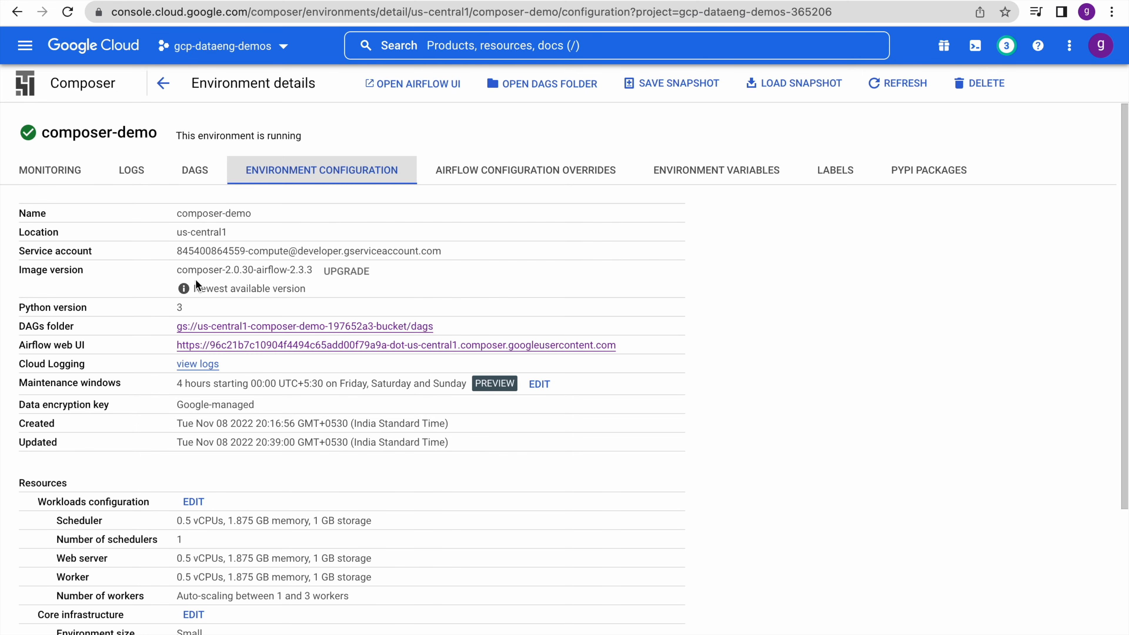
Open the DAGs folder bucket from the environment configuration and return to the environment details.
click(337, 271)
click(216, 329)
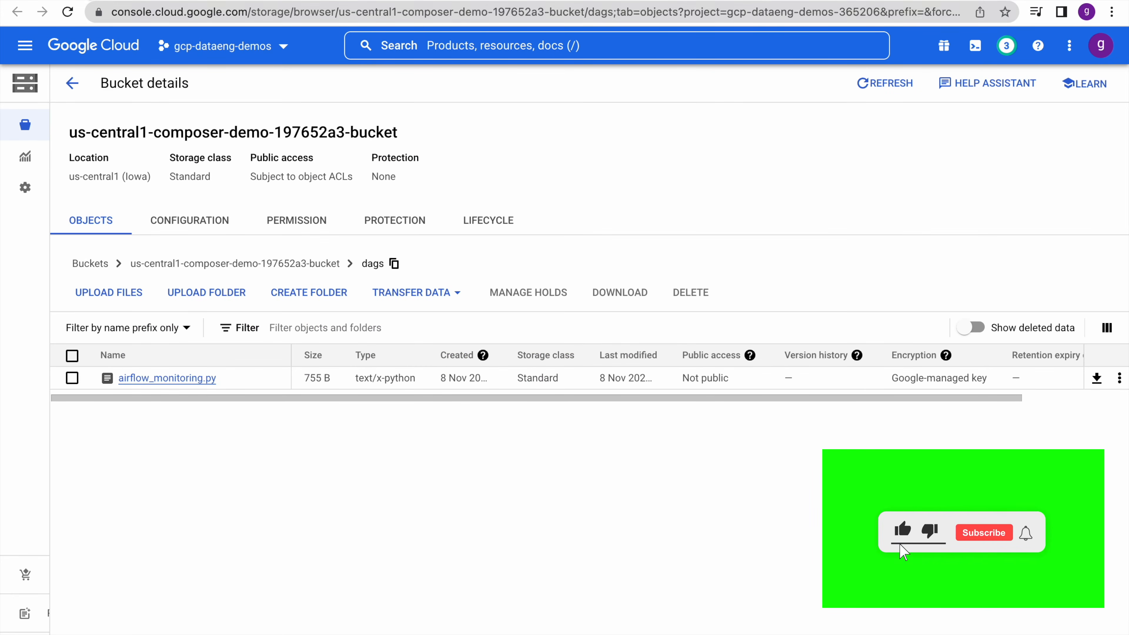
key(alt+Left)
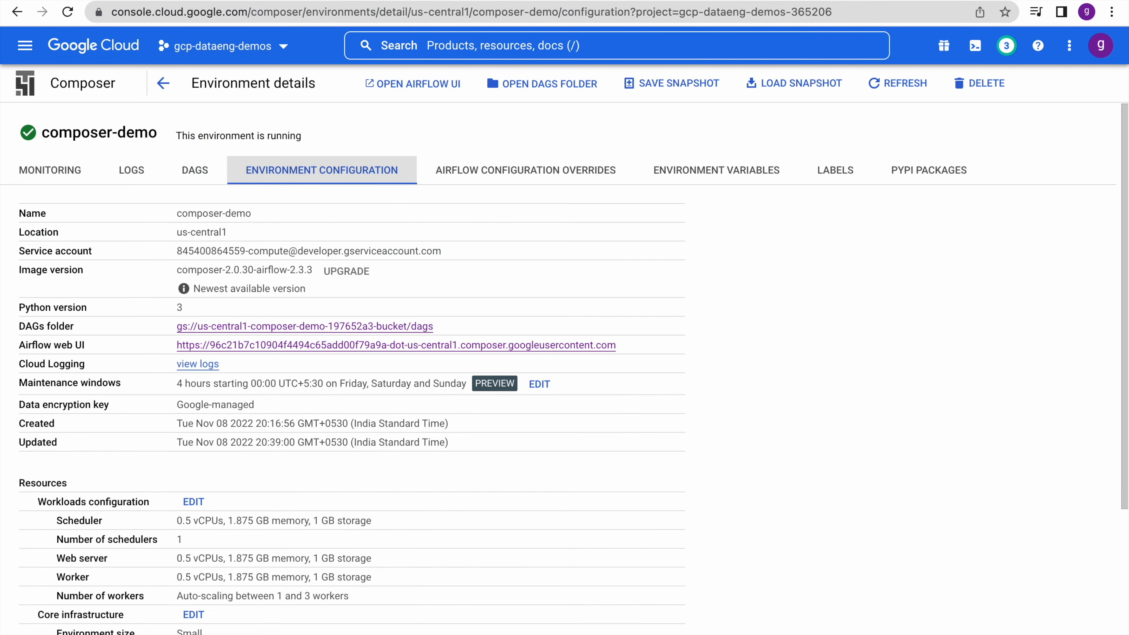
Review the environment's resources and network configuration, and examine the details of its GKE cluster.
scroll(271, 445, down, 3)
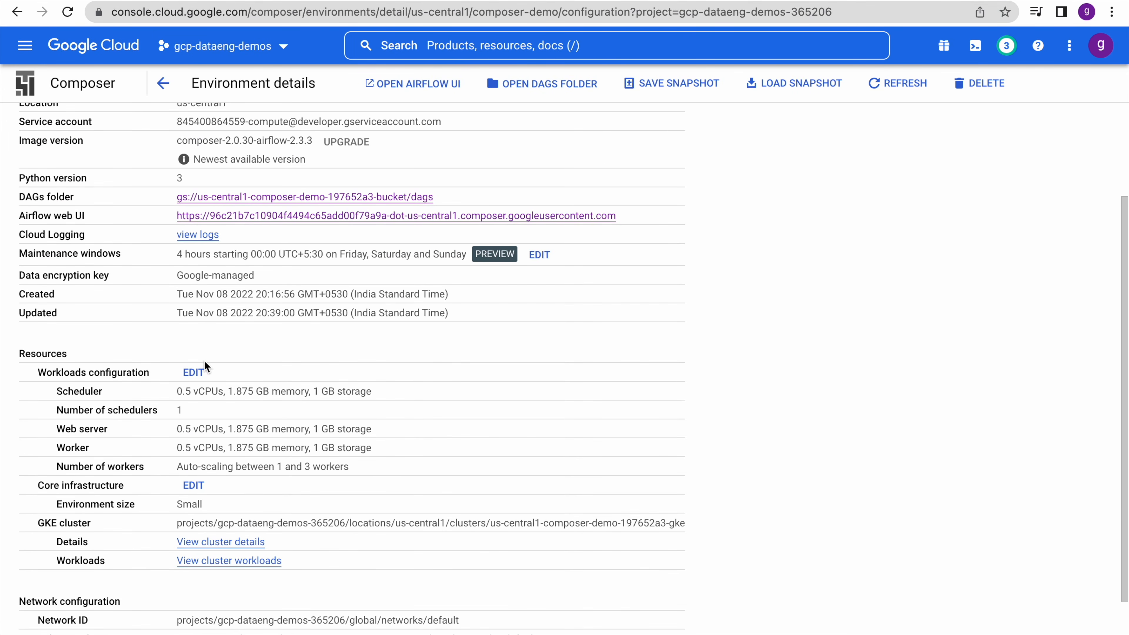
scroll(210, 319, down, 1)
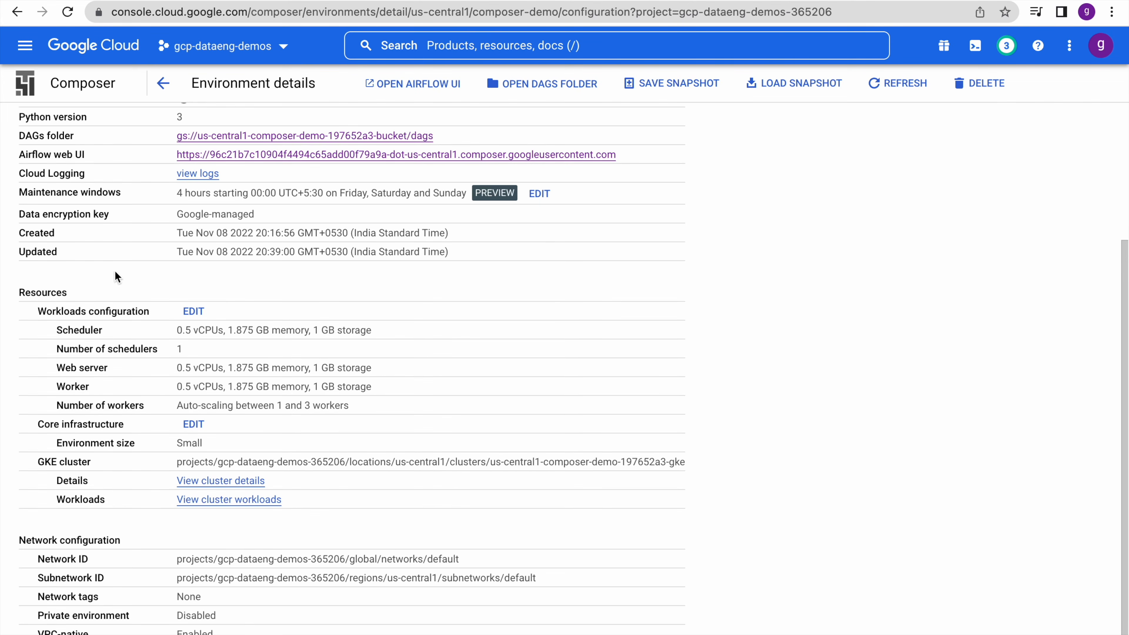
scroll(228, 292, down, 1)
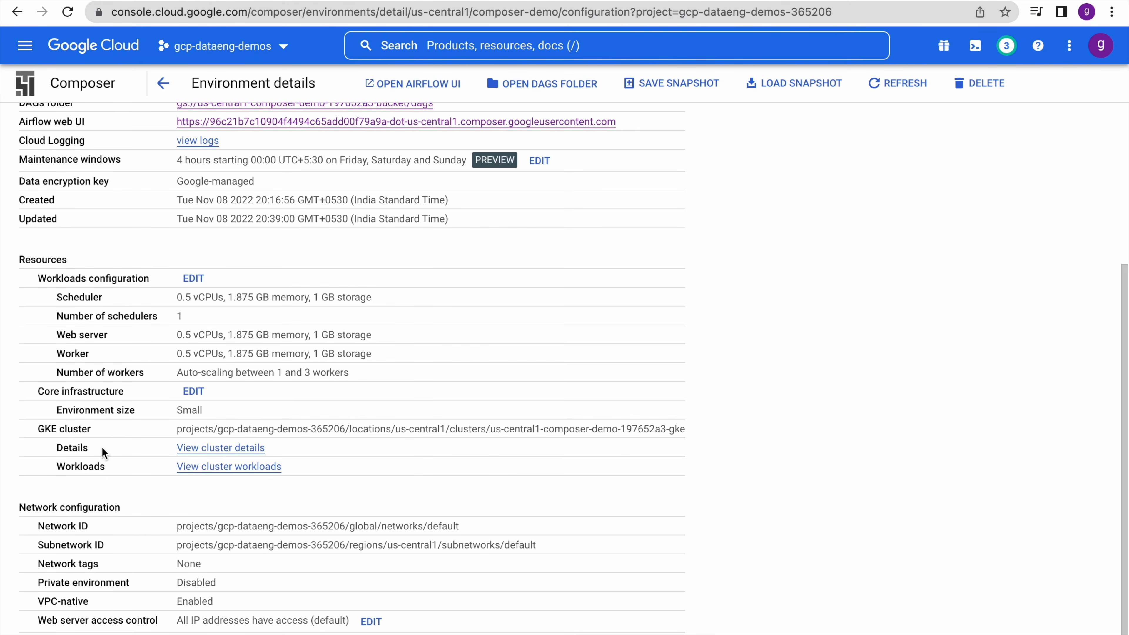
click(203, 450)
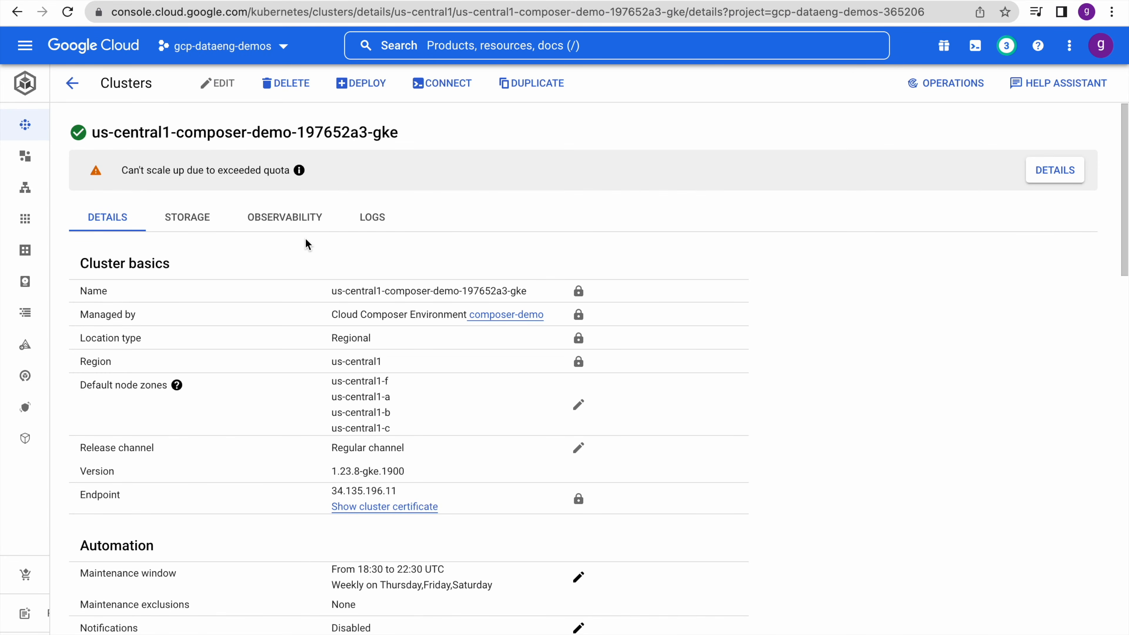
scroll(337, 430, down, 10)
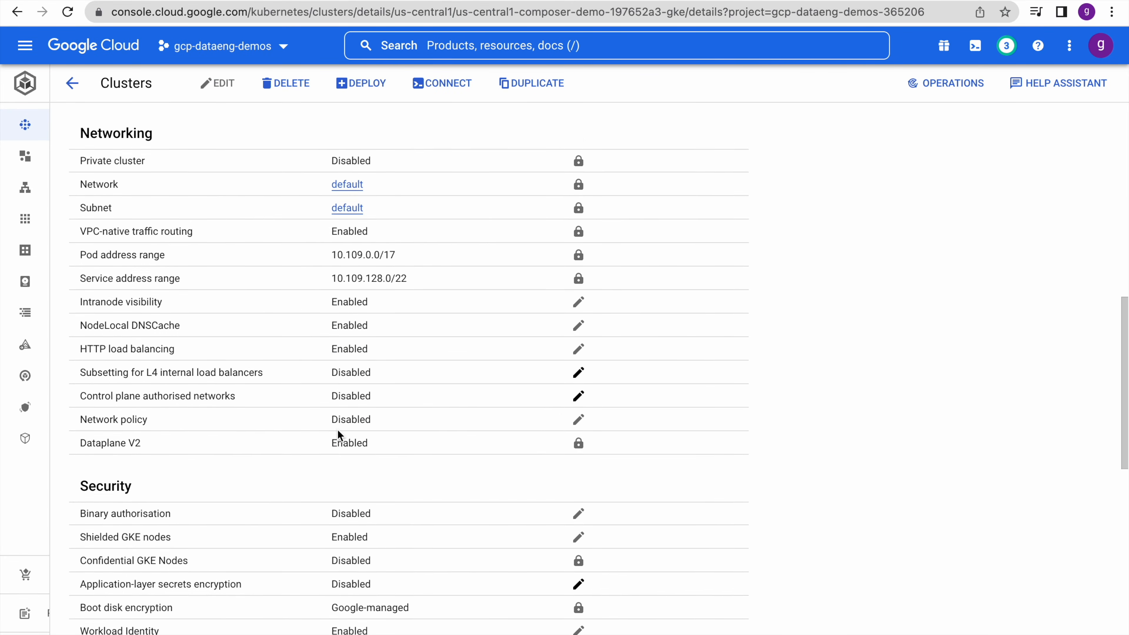
scroll(336, 430, up, 10)
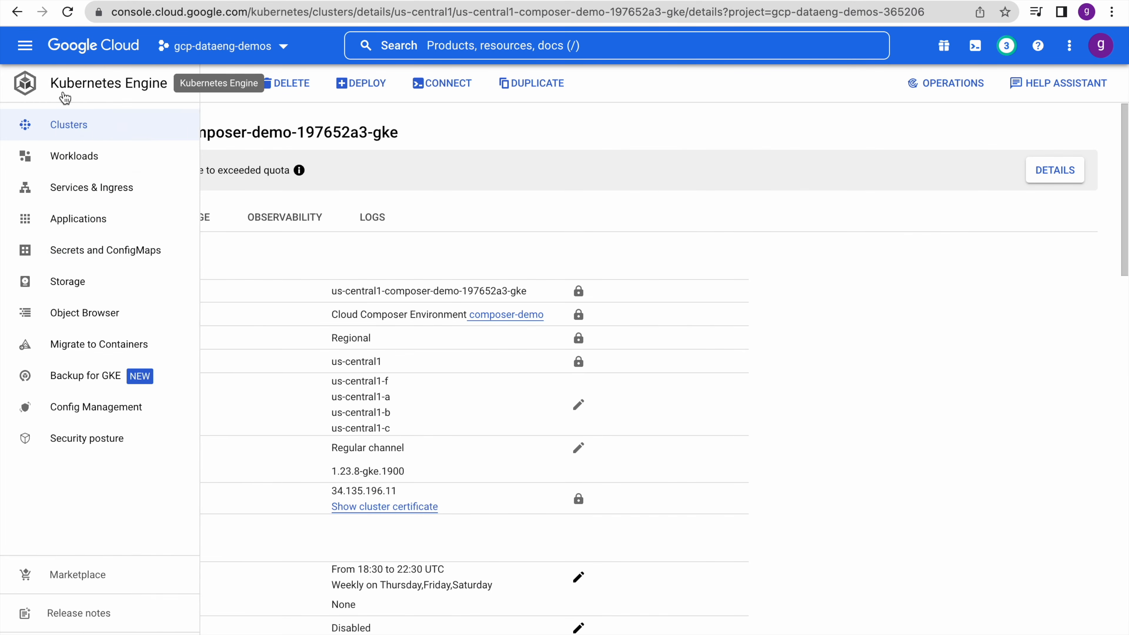
Open the Kubernetes Engine clusters list and review the Autopilot cluster belonging to composer-demo.
click(25, 46)
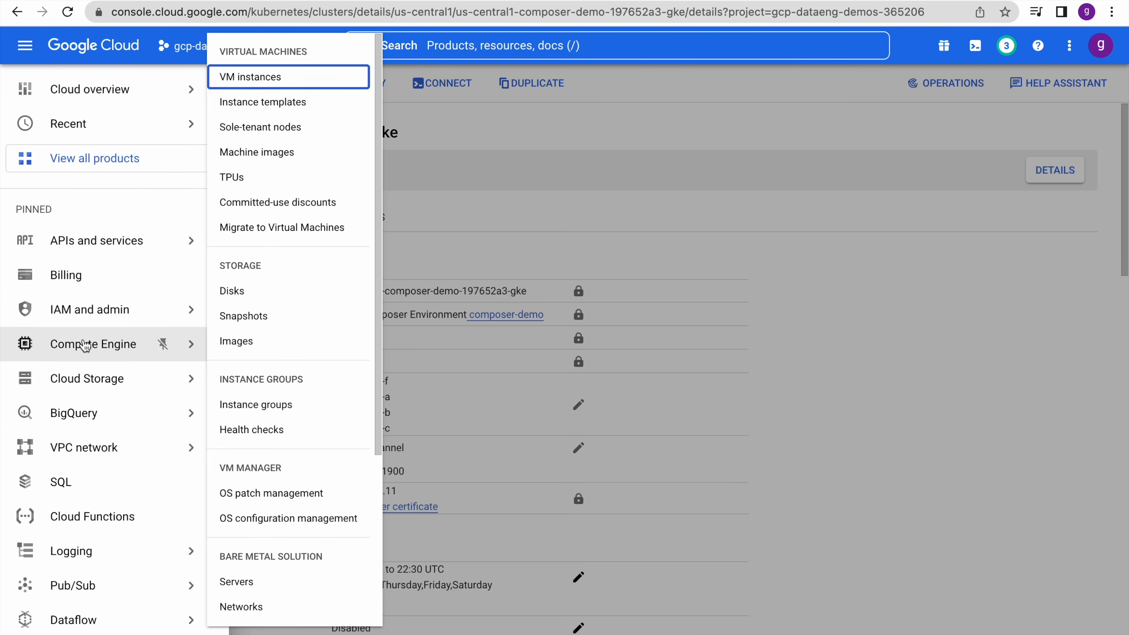
scroll(84, 346, down, 5)
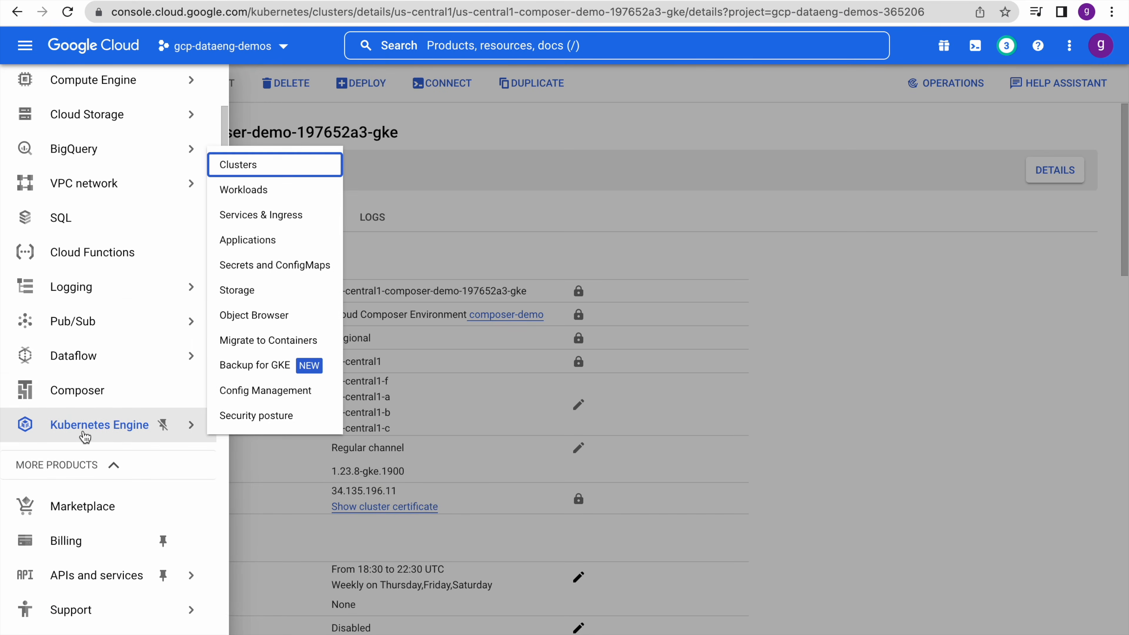
click(147, 416)
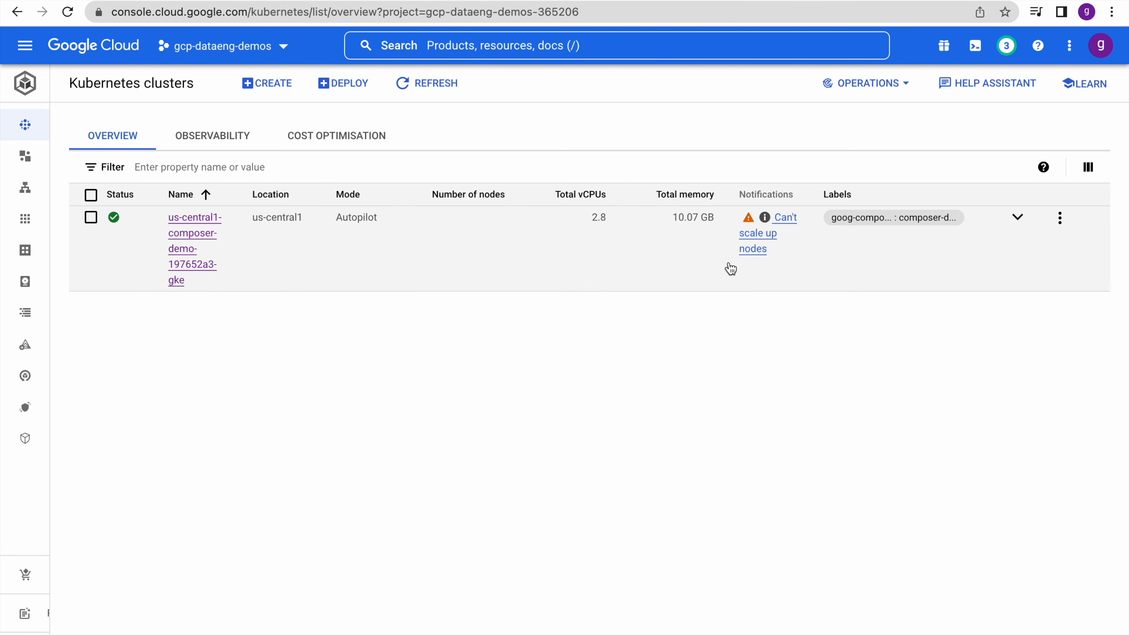
Return to the Composer environments list and open the composer-demo environment details.
click(25, 48)
mouse_move(105, 309)
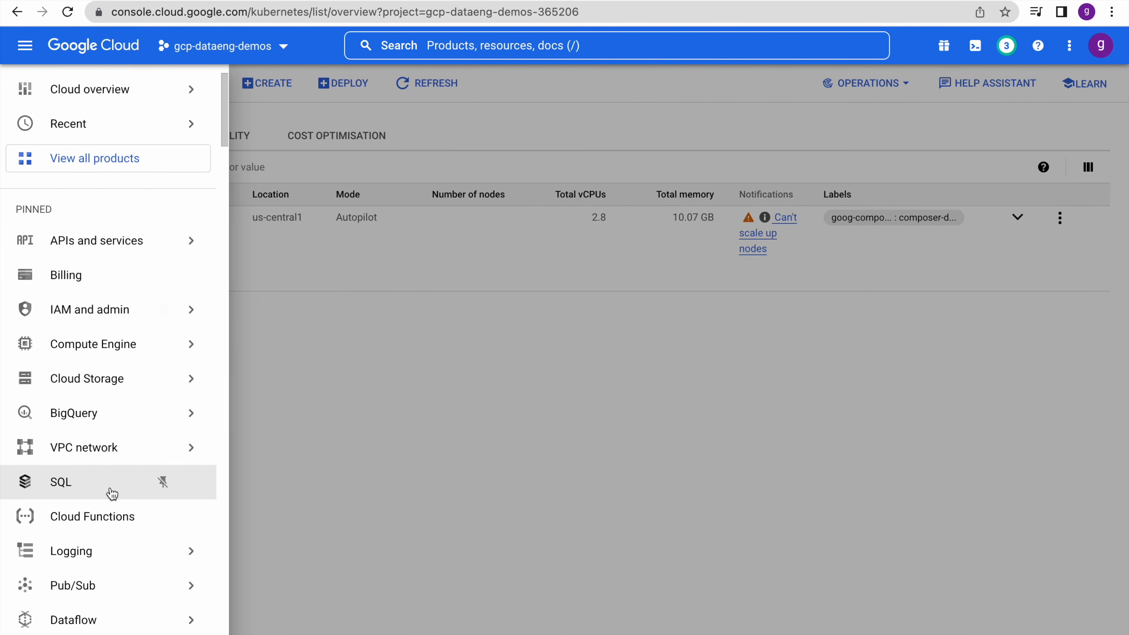
scroll(112, 493, down, 8)
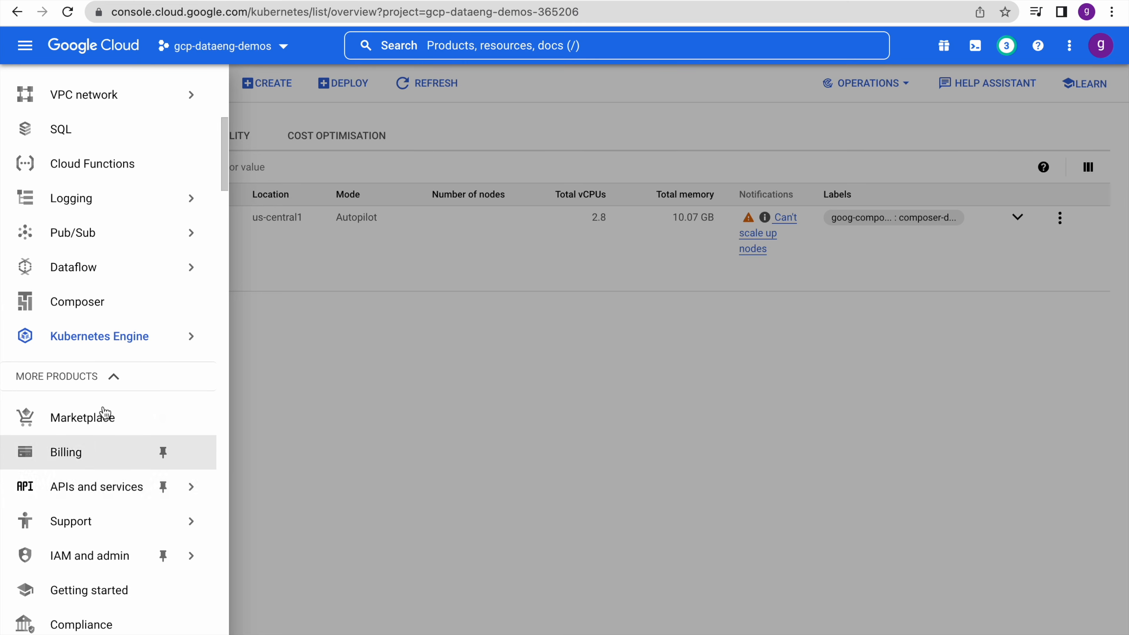
click(92, 307)
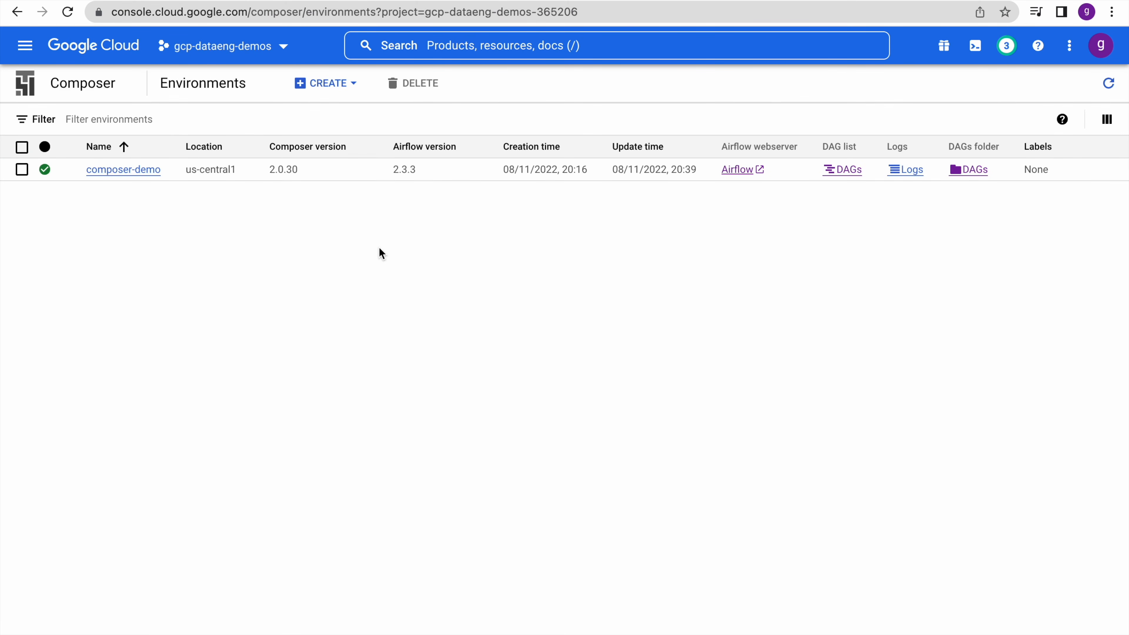
click(135, 169)
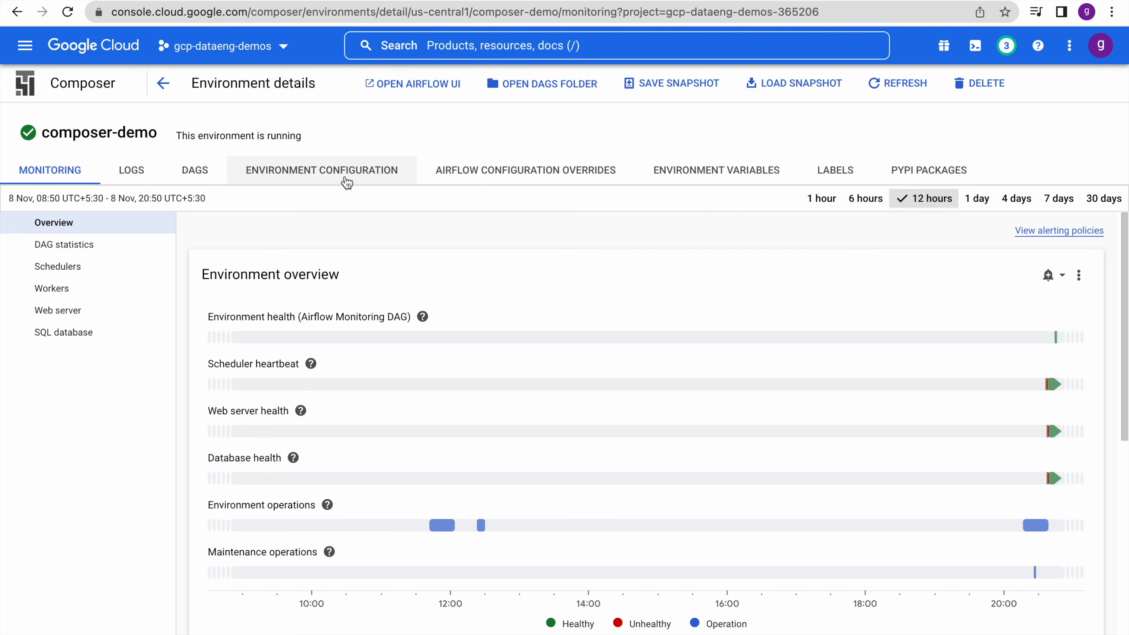
Review composer-demo's Airflow configuration overrides, including the override editing form, and its environment variables.
click(498, 177)
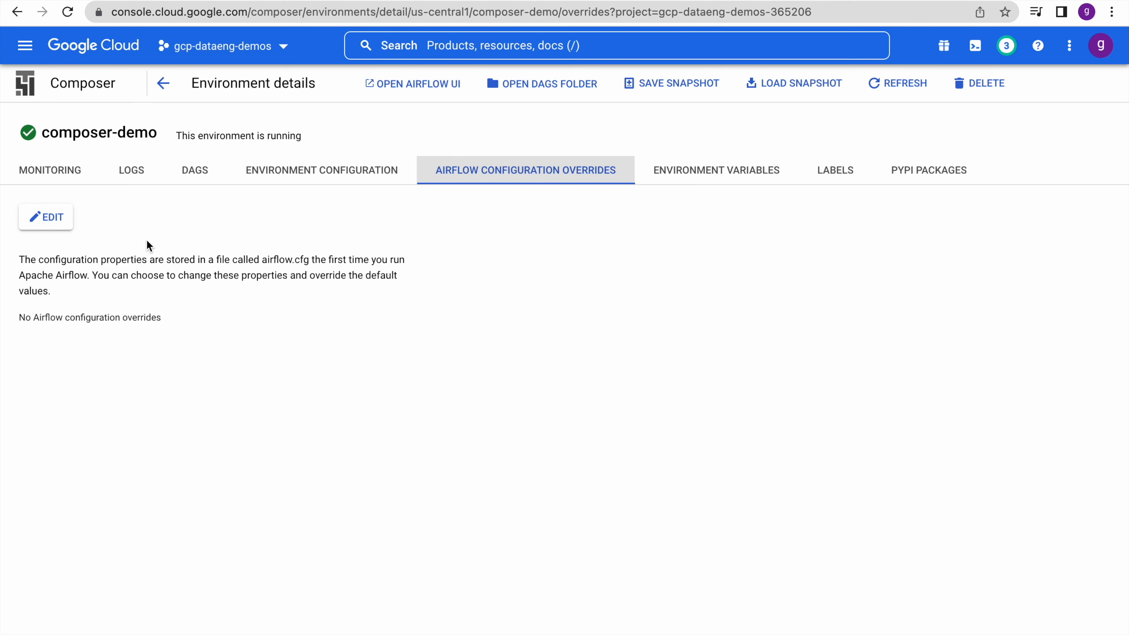
click(57, 222)
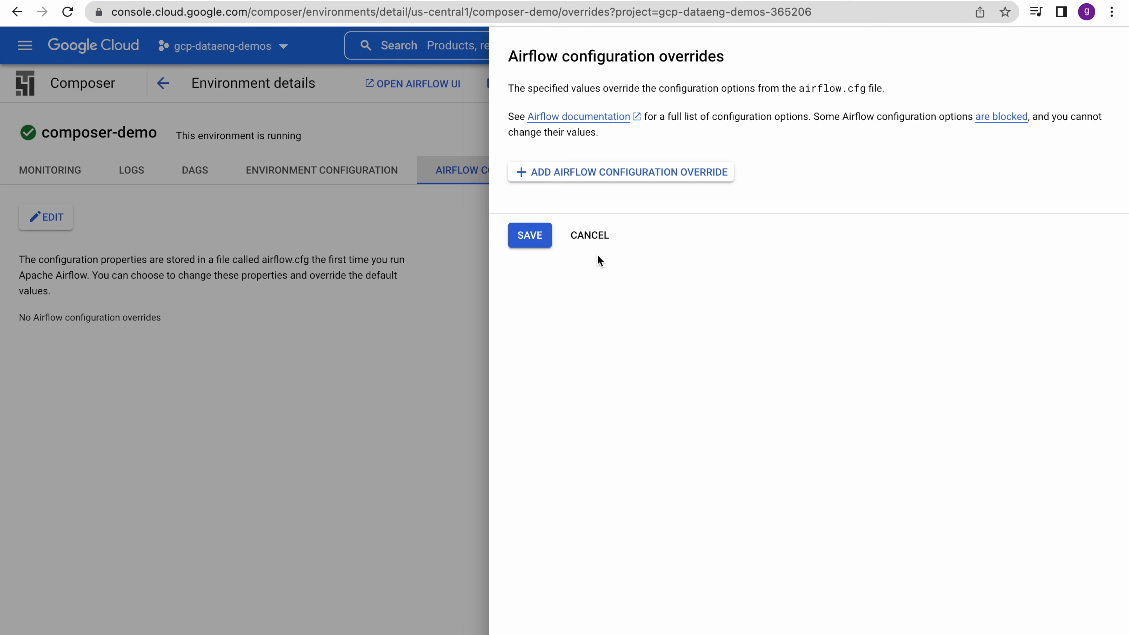
click(589, 239)
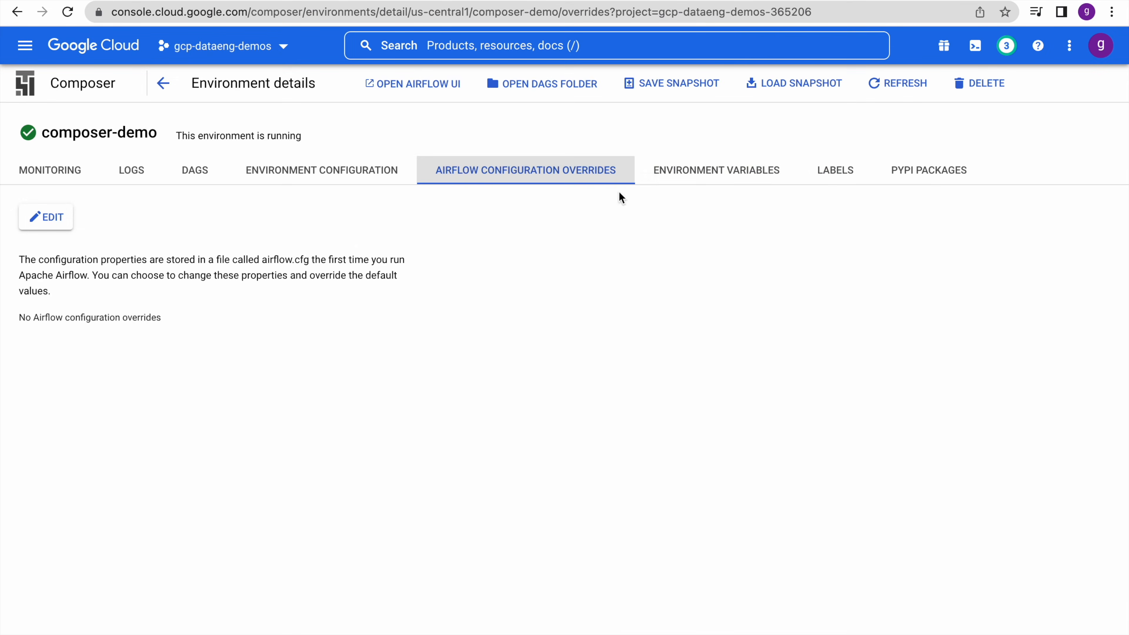
click(710, 178)
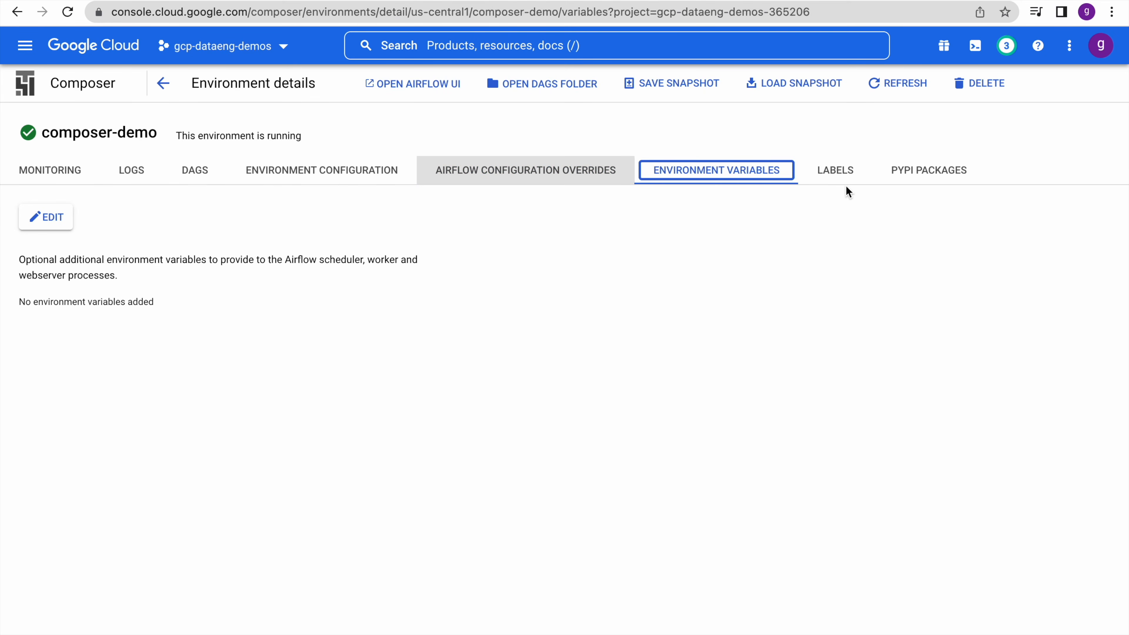
Draft a PyPI package entry for pandas with version ==1.3.0, and abandon the unsaved edits to return to the environments list.
click(932, 178)
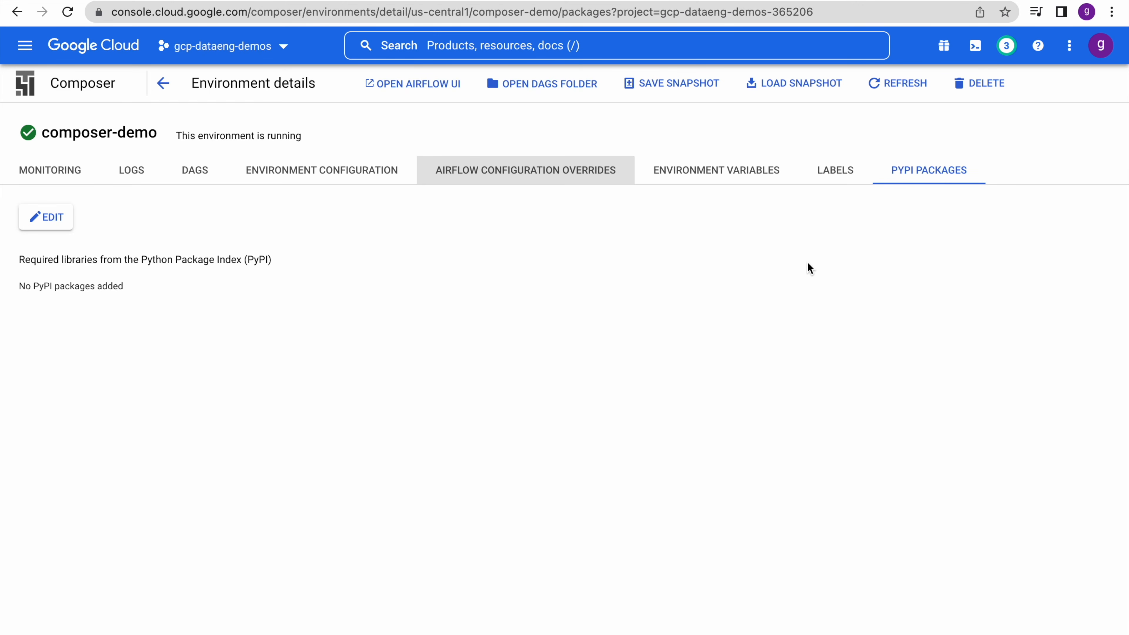
click(37, 231)
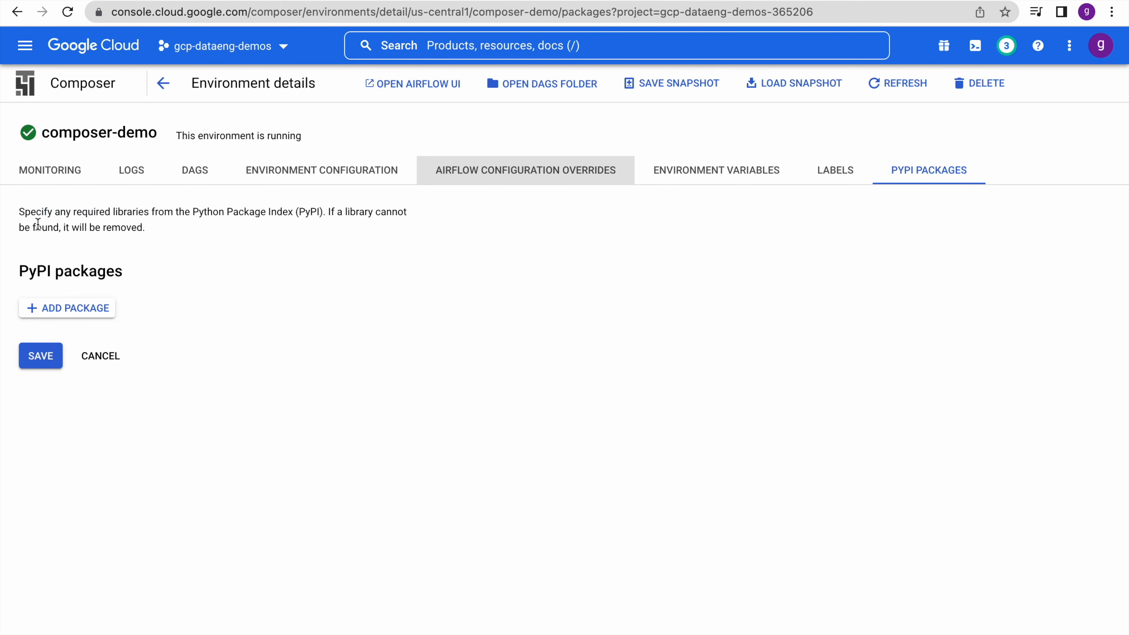
click(73, 309)
text(pandas)
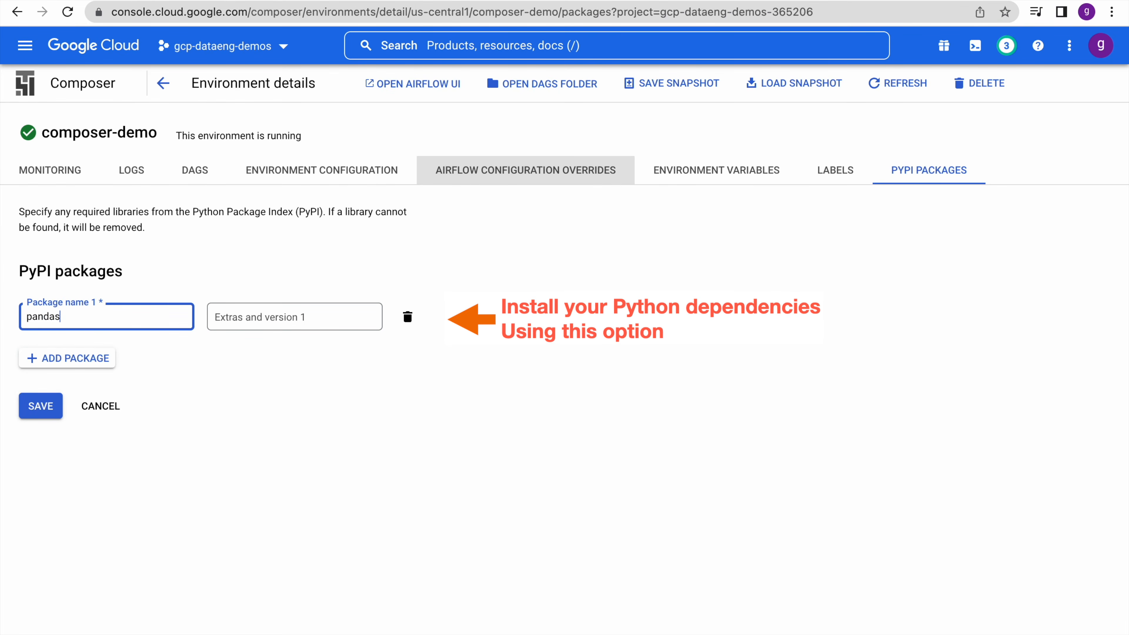
click(252, 310)
text(==1)
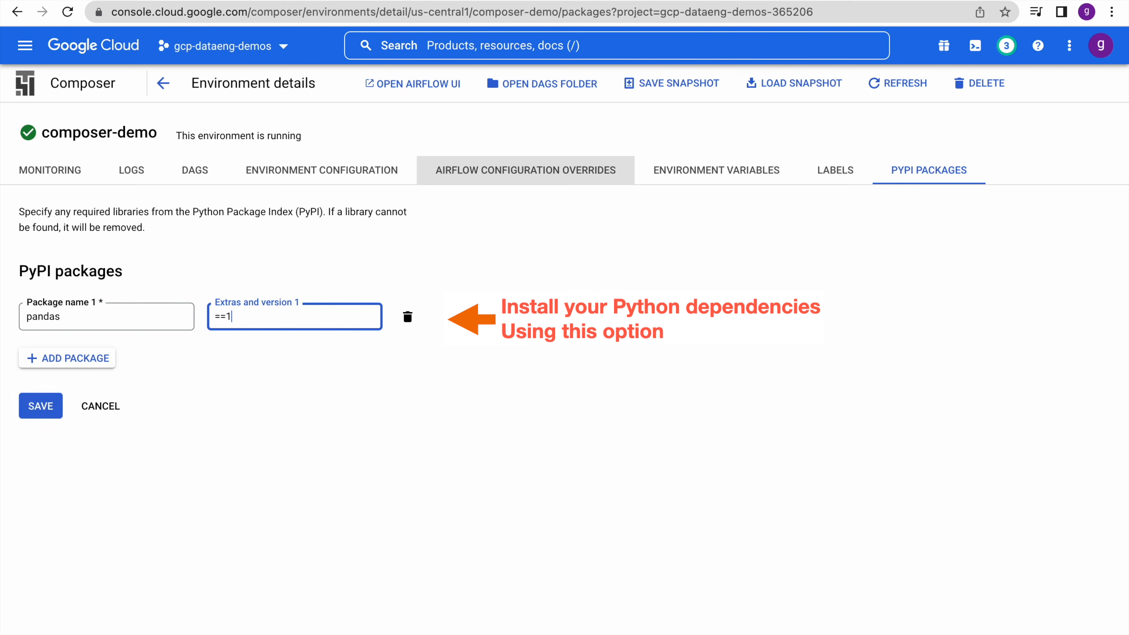
text(.3.0)
click(276, 353)
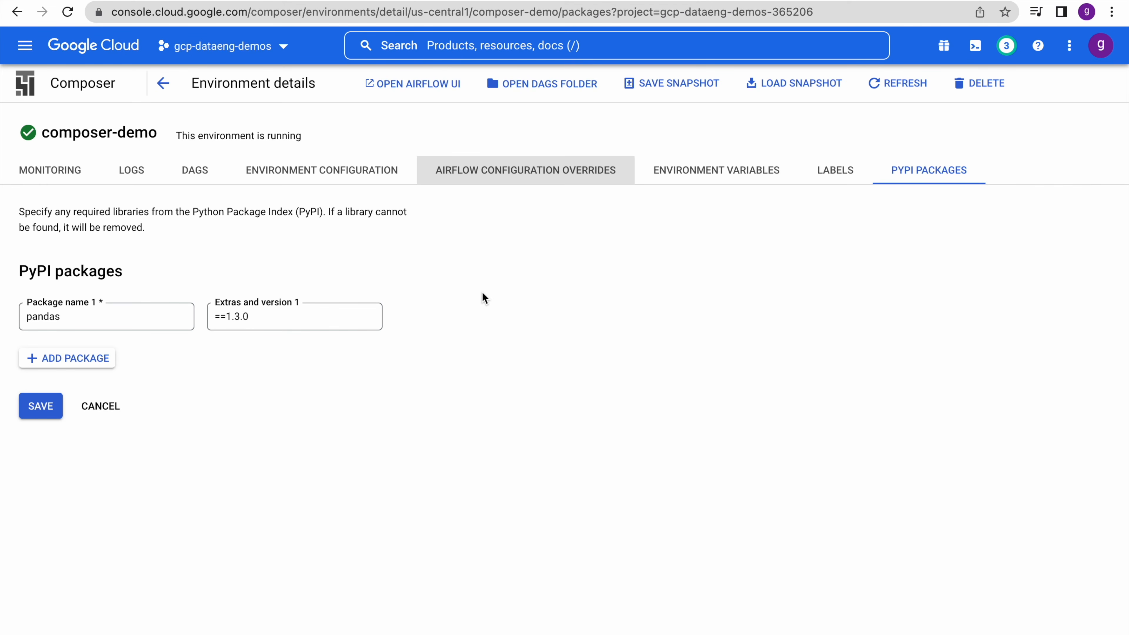
click(164, 85)
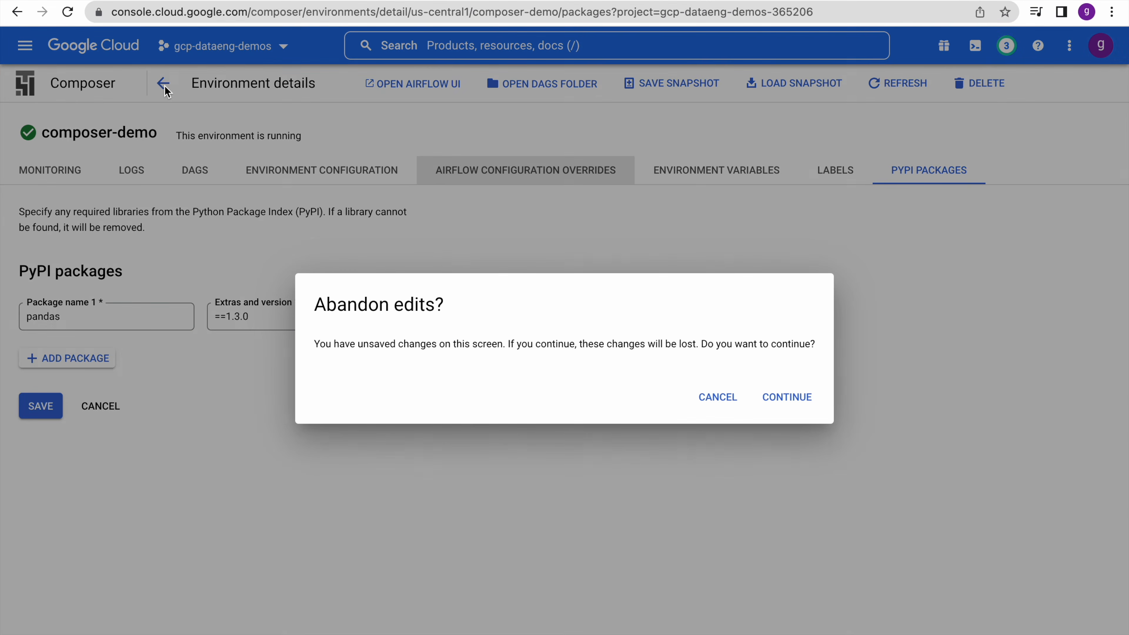
click(795, 407)
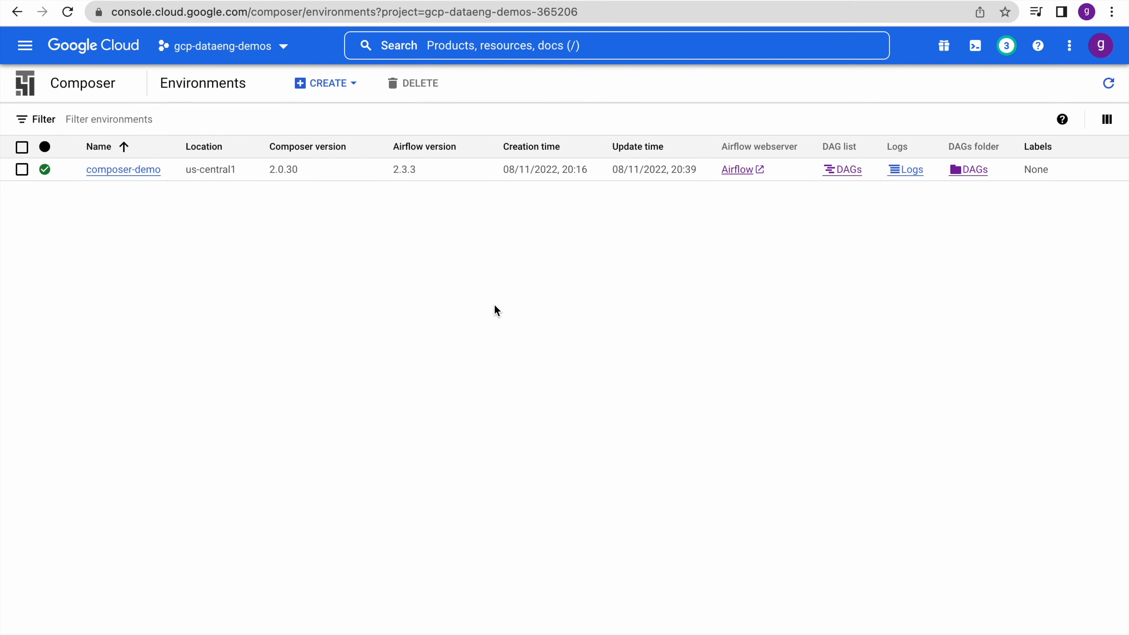